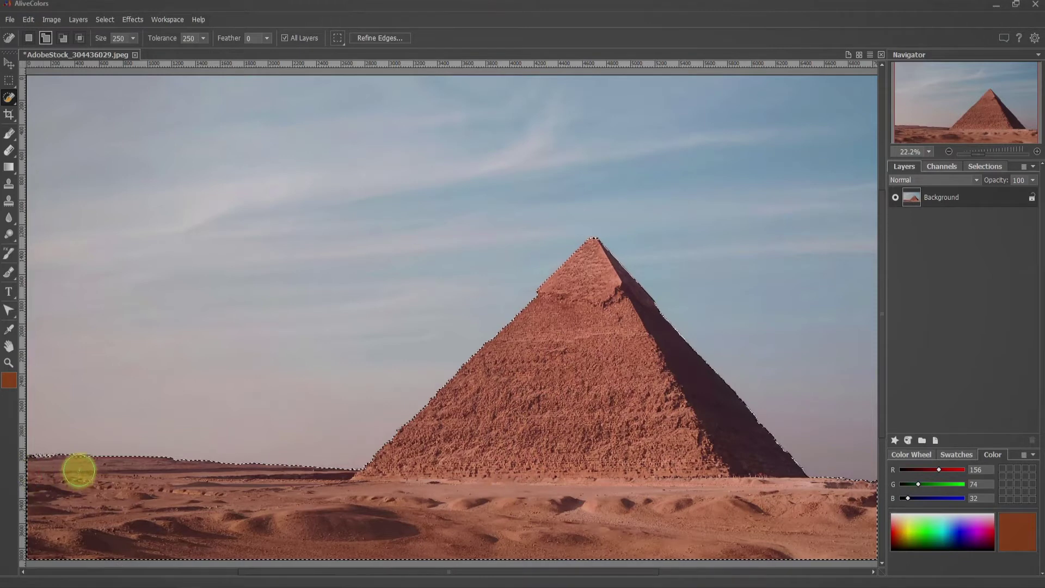
- Brush-select the pyramid and desert ground without the sky, setting the tolerance to 168, and copy the selection to a new layer
{"action": "left_click_drag", "start_coordinate": [79, 470], "coordinate": [447, 495]}
{"action": "right_click", "coordinate": [775, 336]}
{"action": "left_click_drag", "start_coordinate": [871, 389], "coordinate": [842, 387]}
{"action": "left_click_drag", "start_coordinate": [824, 117], "coordinate": [849, 189]}
{"action": "key", "text": "alt"}
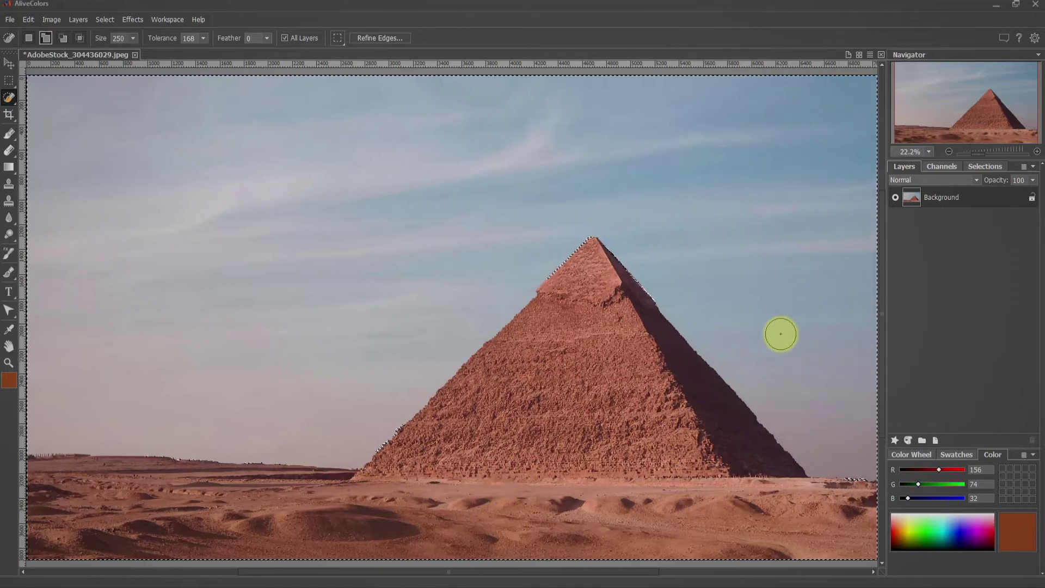
{"action": "left_click", "coordinate": [852, 508]}
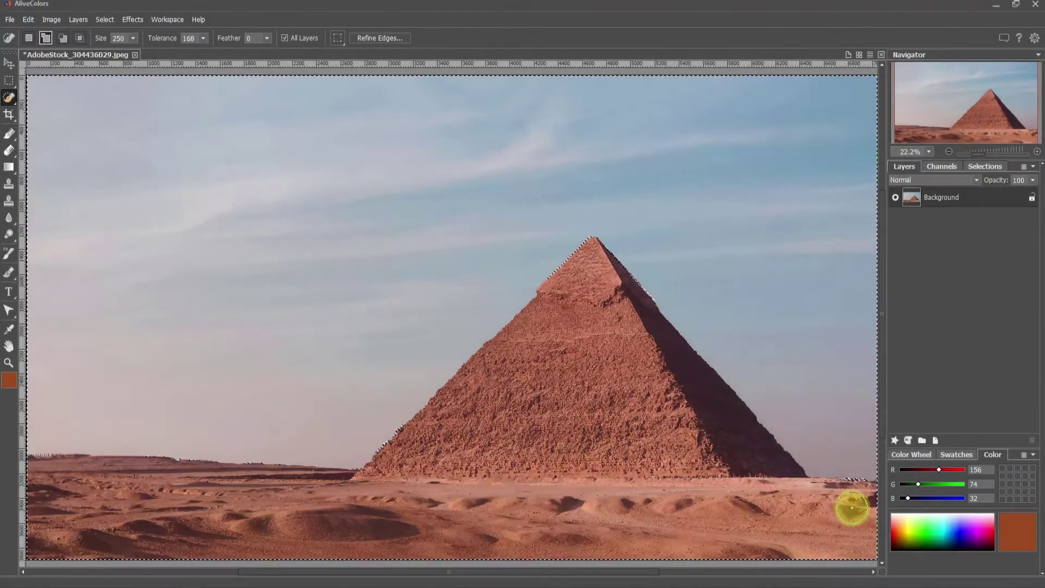
{"action": "mouse_move", "coordinate": [828, 337]}
{"action": "left_mouse_down"}
{"action": "mouse_move", "coordinate": [555, 180]}
{"action": "mouse_move", "coordinate": [155, 330]}
{"action": "mouse_move", "coordinate": [207, 302]}
{"action": "mouse_move", "coordinate": [219, 265]}
{"action": "mouse_move", "coordinate": [279, 186]}
{"action": "mouse_move", "coordinate": [219, 196]}
{"action": "mouse_move", "coordinate": [55, 261]}
{"action": "mouse_move", "coordinate": [121, 305]}
{"action": "mouse_move", "coordinate": [92, 258]}
{"action": "mouse_move", "coordinate": [247, 328]}
{"action": "mouse_move", "coordinate": [838, 419]}
{"action": "left_mouse_up"}
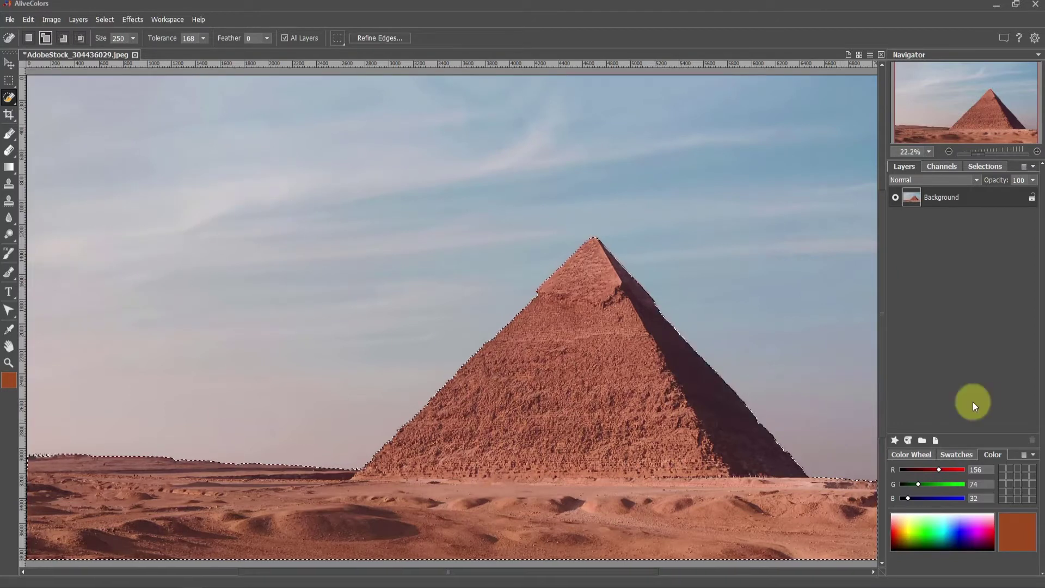
{"action": "key", "text": "v"}
{"action": "key", "text": "ctrl+j"}
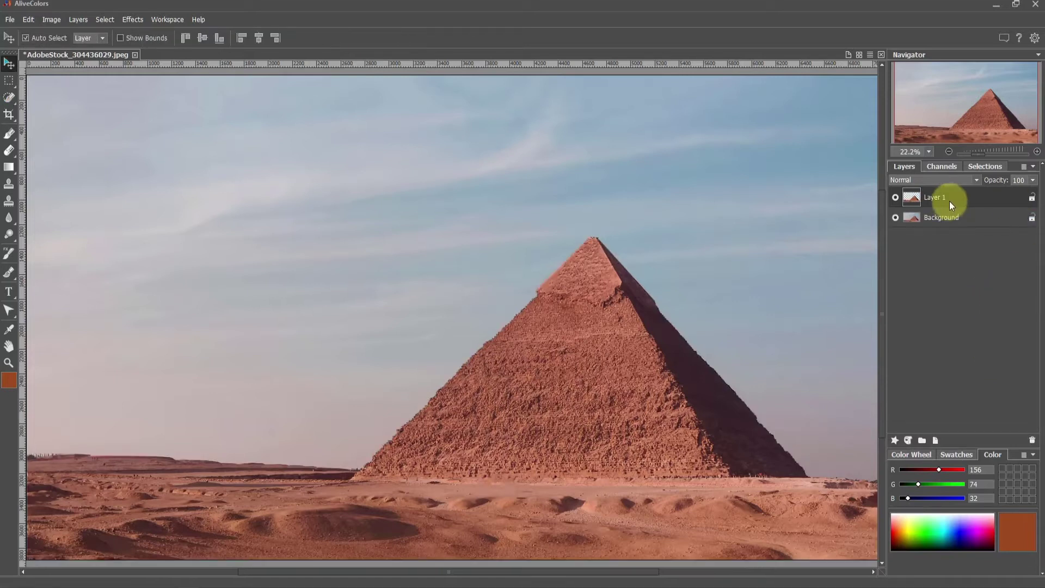
- Duplicate the Background layer, hide the original and make the duplicate the active layer
{"action": "left_click", "coordinate": [943, 217]}
{"action": "right_click", "coordinate": [944, 219]}
{"action": "left_click", "coordinate": [961, 224]}
{"action": "left_click", "coordinate": [547, 333]}
{"action": "left_click", "coordinate": [988, 218]}
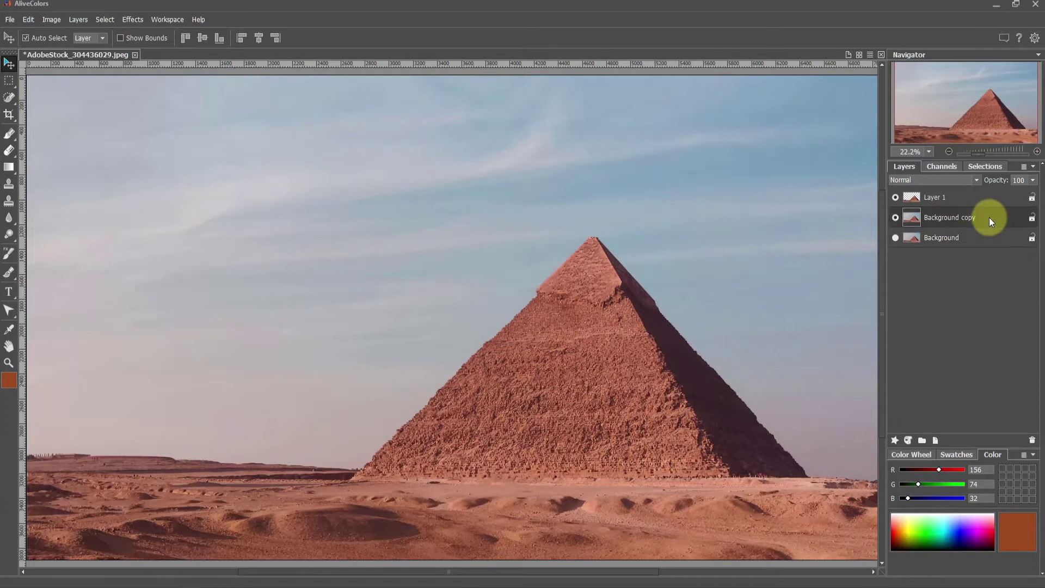
- Hide Layer 1 and clone sky over the pyramid's peak on the Background copy layer with a 239 px Clone Stamp
{"action": "scroll", "coordinate": [677, 328], "scroll_direction": "up", "scroll_amount": 2}
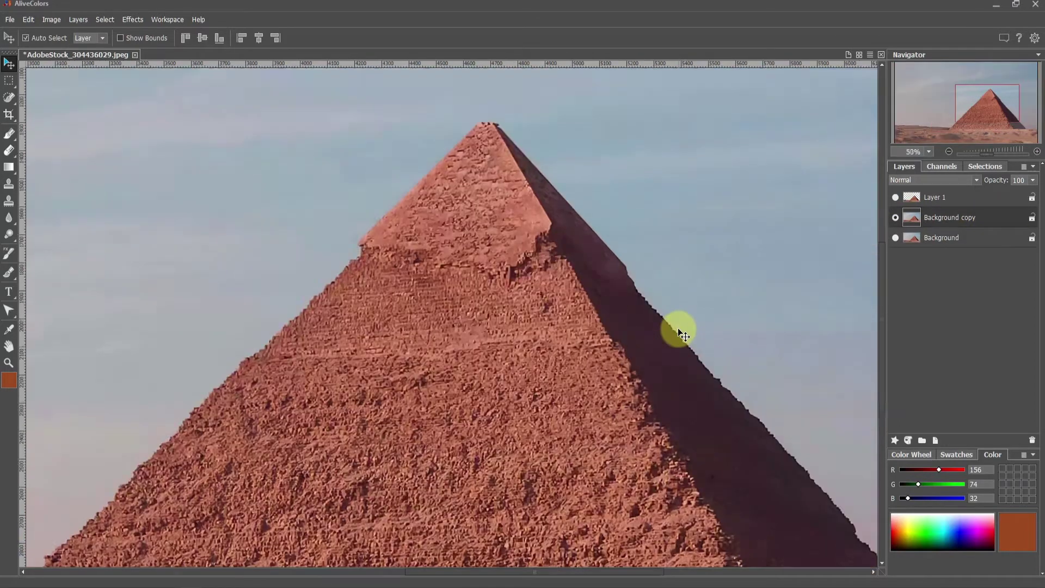
{"action": "scroll", "coordinate": [677, 328], "scroll_direction": "down", "scroll_amount": 1}
{"action": "left_click_drag", "start_coordinate": [759, 291], "coordinate": [594, 237]}
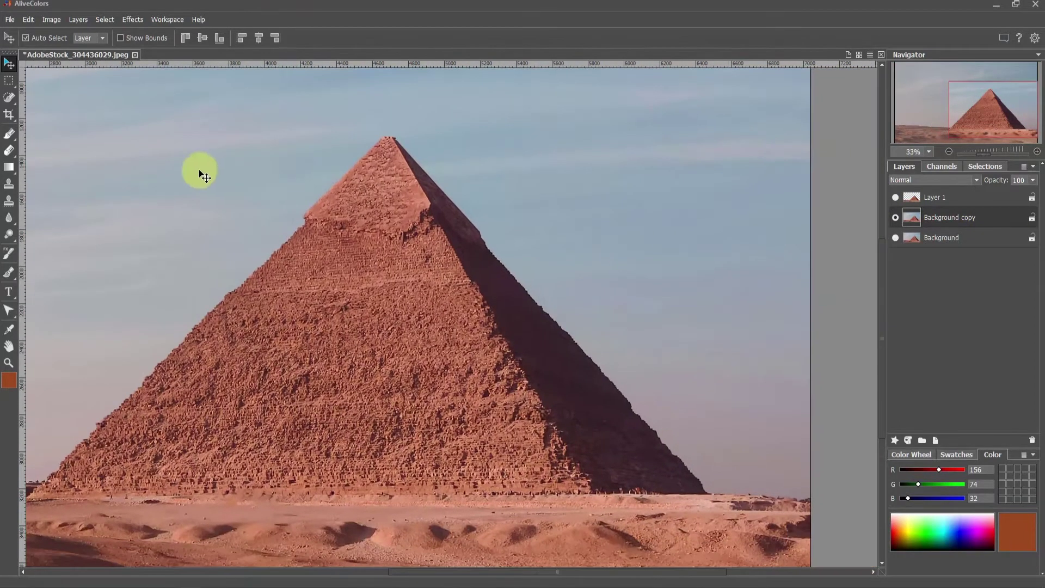
{"action": "left_click", "coordinate": [10, 189]}
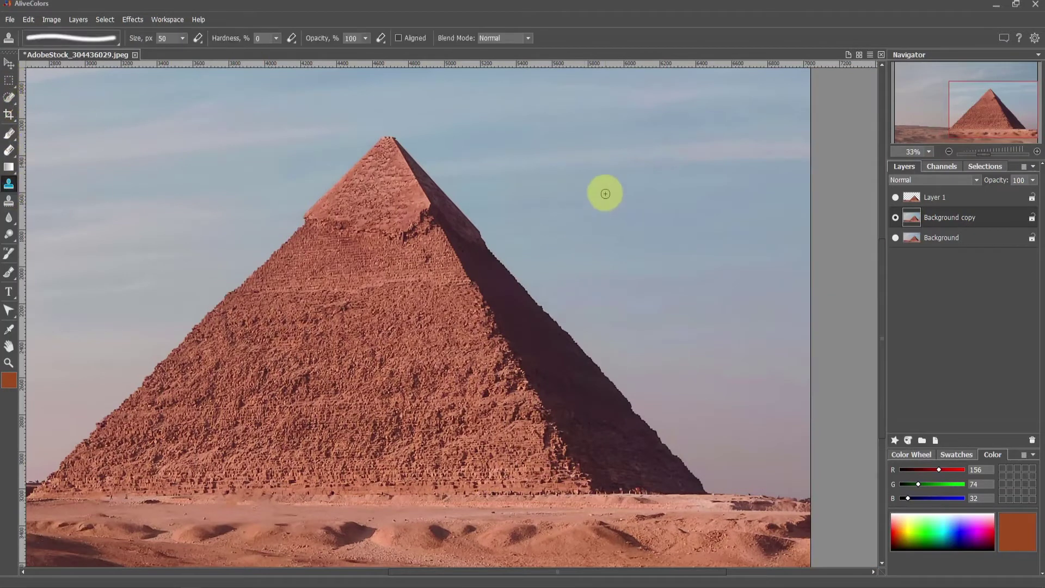
{"action": "right_click", "coordinate": [605, 192]}
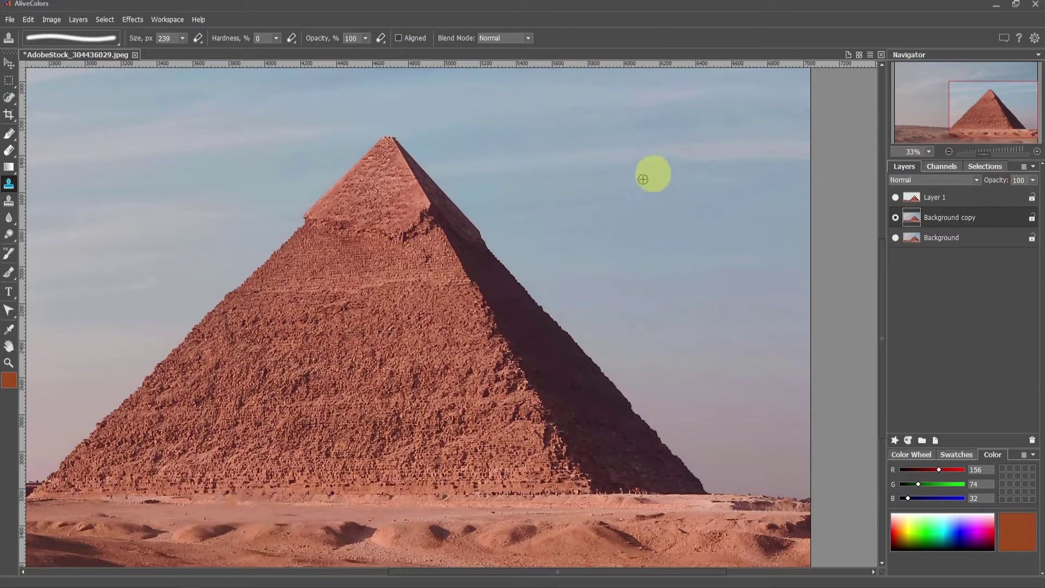
{"action": "left_click", "coordinate": [720, 186], "text": "alt"}
{"action": "mouse_move", "coordinate": [404, 145]}
{"action": "left_mouse_down"}
{"action": "mouse_move", "coordinate": [436, 180]}
{"action": "mouse_move", "coordinate": [393, 134]}
{"action": "mouse_move", "coordinate": [392, 157]}
{"action": "left_mouse_up"}
- Set the Clone Stamp size to 107 px and paint over the pyramid's peak with the Chameleon Brush at 274 px
{"action": "right_click", "coordinate": [564, 178]}
{"action": "left_click_drag", "start_coordinate": [618, 196], "coordinate": [599, 200]}
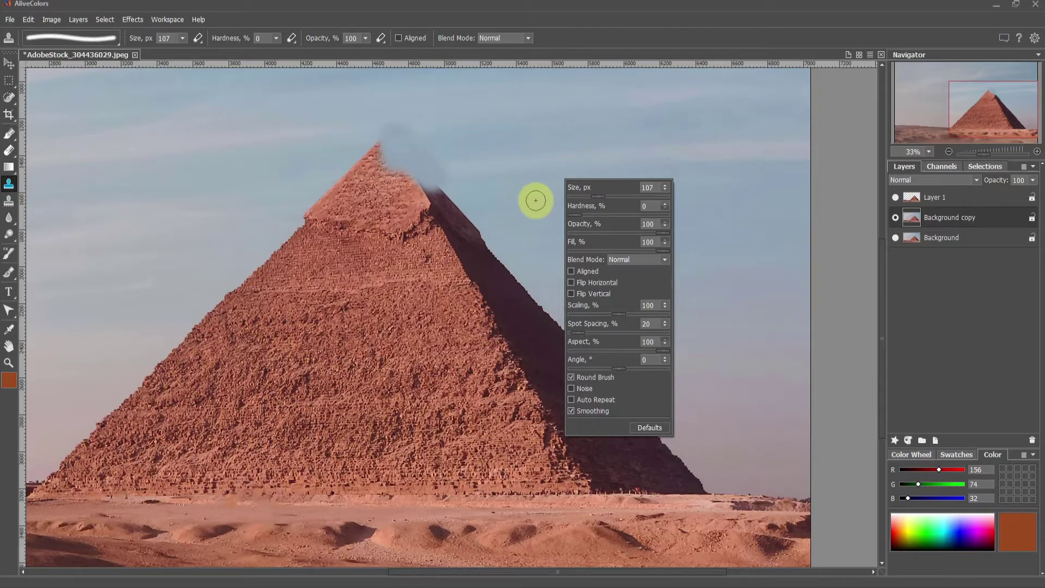
{"action": "left_click", "coordinate": [9, 186]}
{"action": "left_click", "coordinate": [9, 202]}
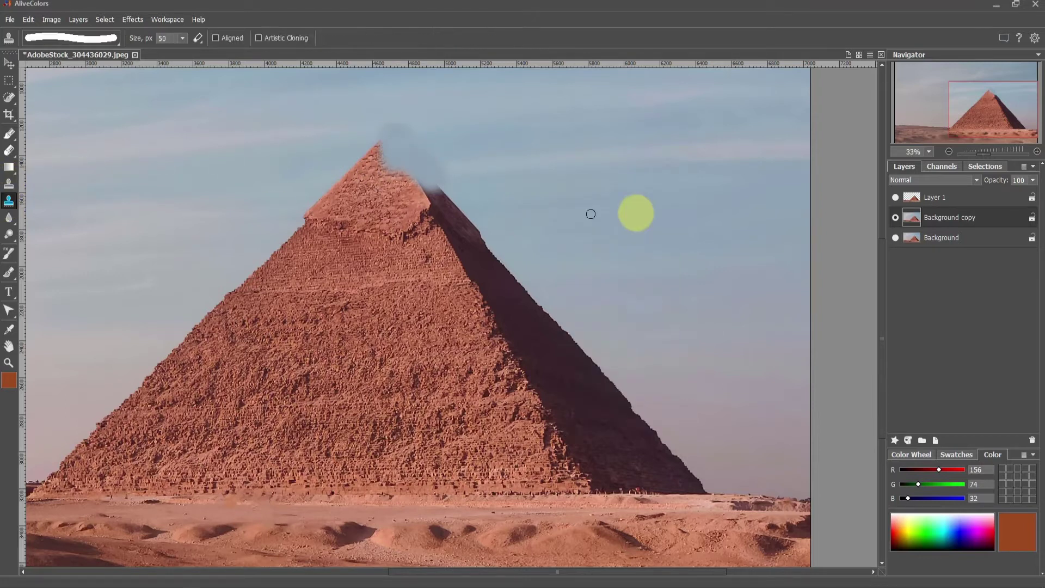
{"action": "right_click", "coordinate": [622, 200]}
{"action": "left_click", "coordinate": [676, 219]}
{"action": "mouse_move", "coordinate": [414, 179]}
{"action": "left_mouse_down"}
{"action": "mouse_move", "coordinate": [432, 182]}
{"action": "mouse_move", "coordinate": [398, 164]}
{"action": "mouse_move", "coordinate": [441, 181]}
{"action": "left_mouse_up"}
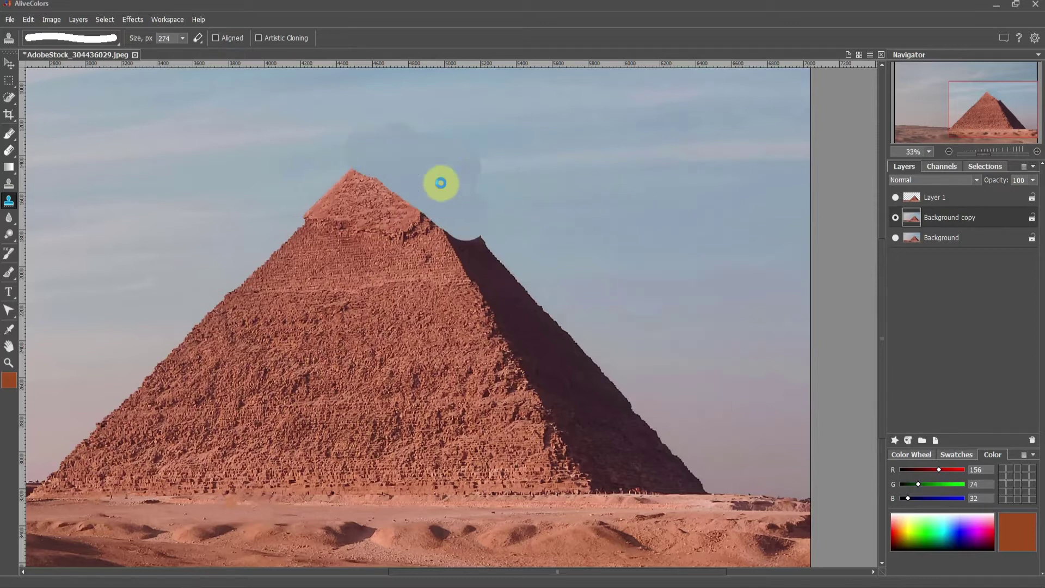
- Clone sky from several nearby areas over the smeared peak and its surroundings with the 107 px Clone Stamp
{"action": "left_click", "coordinate": [10, 186]}
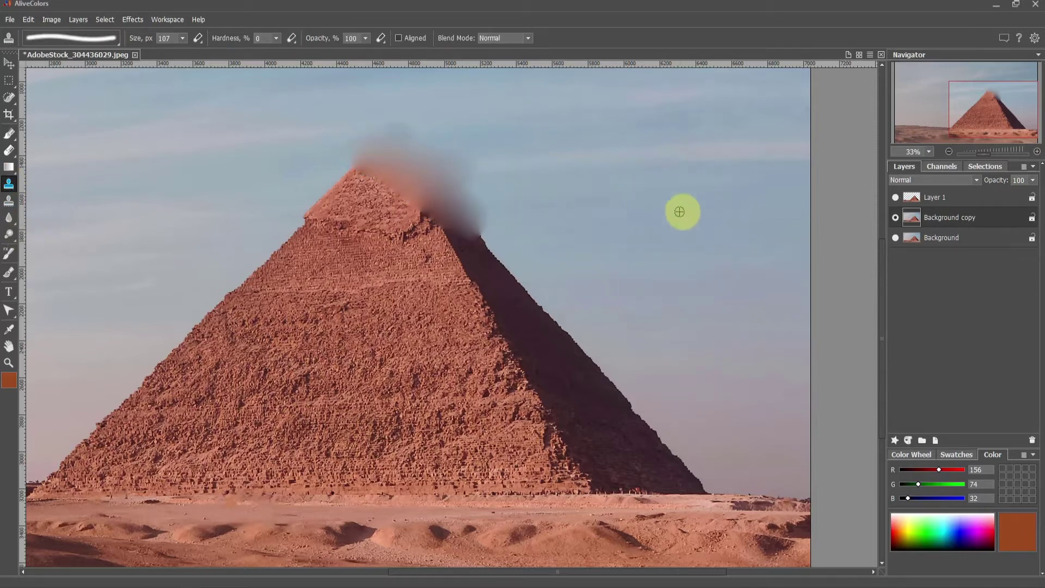
{"action": "left_click", "coordinate": [594, 232], "text": "alt"}
{"action": "mouse_move", "coordinate": [451, 211]}
{"action": "left_mouse_down"}
{"action": "mouse_move", "coordinate": [456, 188]}
{"action": "mouse_move", "coordinate": [484, 213]}
{"action": "mouse_move", "coordinate": [438, 170]}
{"action": "mouse_move", "coordinate": [415, 175]}
{"action": "mouse_move", "coordinate": [455, 165]}
{"action": "mouse_move", "coordinate": [359, 137]}
{"action": "mouse_move", "coordinate": [418, 134]}
{"action": "mouse_move", "coordinate": [507, 165]}
{"action": "mouse_move", "coordinate": [377, 157]}
{"action": "left_mouse_up"}
{"action": "left_click", "coordinate": [616, 144], "text": "alt"}
{"action": "left_click", "coordinate": [209, 167], "text": "alt"}
{"action": "mouse_move", "coordinate": [304, 173]}
{"action": "left_mouse_down"}
{"action": "mouse_move", "coordinate": [362, 164]}
{"action": "mouse_move", "coordinate": [363, 146]}
{"action": "mouse_move", "coordinate": [379, 165]}
{"action": "mouse_move", "coordinate": [408, 169]}
{"action": "mouse_move", "coordinate": [376, 147]}
{"action": "left_mouse_up"}
{"action": "left_click", "coordinate": [243, 163], "text": "alt"}
{"action": "mouse_move", "coordinate": [279, 155]}
{"action": "left_mouse_down"}
{"action": "mouse_move", "coordinate": [399, 140]}
{"action": "mouse_move", "coordinate": [385, 139]}
{"action": "left_mouse_up"}
{"action": "left_click", "coordinate": [155, 175], "text": "alt"}
{"action": "left_click", "coordinate": [658, 183], "text": "alt"}
{"action": "mouse_move", "coordinate": [540, 177]}
{"action": "left_mouse_down"}
{"action": "mouse_move", "coordinate": [514, 183]}
{"action": "mouse_move", "coordinate": [634, 157]}
{"action": "mouse_move", "coordinate": [522, 161]}
{"action": "mouse_move", "coordinate": [587, 136]}
{"action": "mouse_move", "coordinate": [463, 153]}
{"action": "mouse_move", "coordinate": [640, 123]}
{"action": "left_mouse_up"}
{"action": "mouse_move", "coordinate": [541, 142]}
{"action": "left_mouse_down"}
{"action": "mouse_move", "coordinate": [443, 152]}
{"action": "mouse_move", "coordinate": [600, 233]}
{"action": "mouse_move", "coordinate": [573, 213]}
{"action": "mouse_move", "coordinate": [432, 182]}
{"action": "mouse_move", "coordinate": [492, 203]}
{"action": "left_mouse_up"}
- Show Layer 1 over the retouched background and fit the whole image in view
{"action": "left_click", "coordinate": [981, 207]}
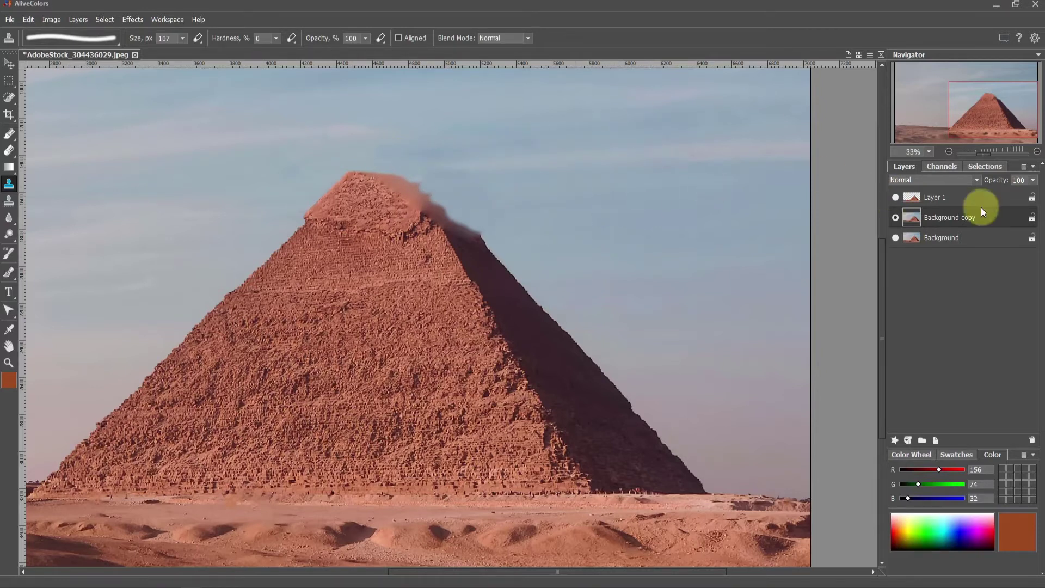
{"action": "left_click", "coordinate": [895, 198]}
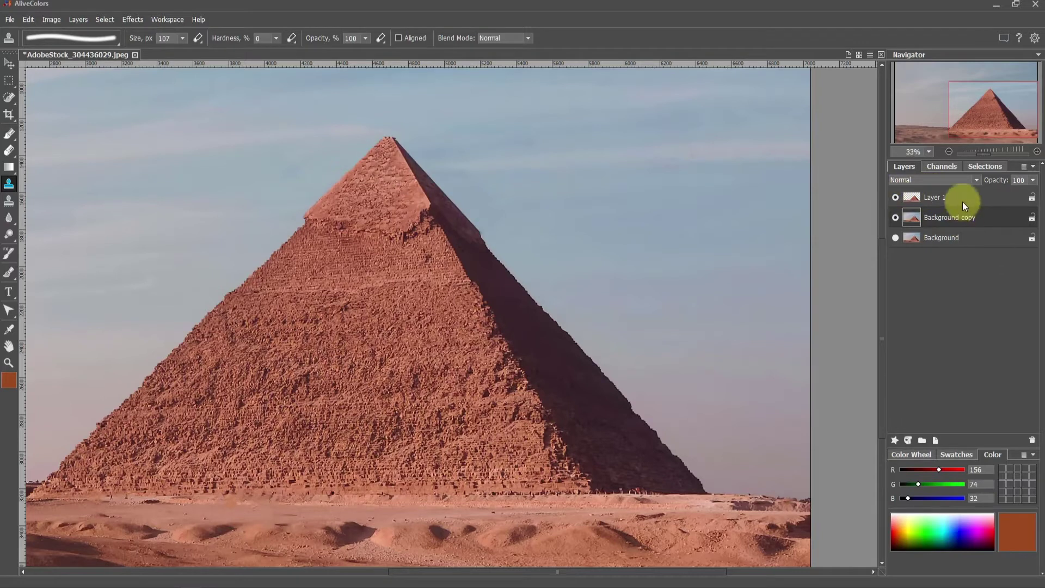
{"action": "scroll", "coordinate": [262, 338], "scroll_direction": "down", "scroll_amount": 2}
{"action": "double_click", "coordinate": [9, 346]}
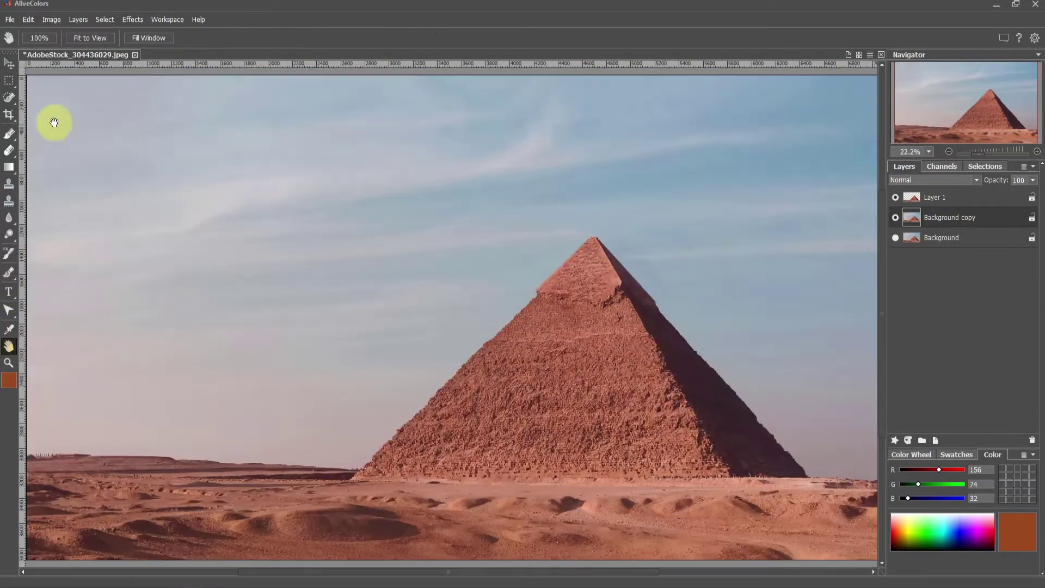
- Add the dark blue text EXPLOSION in Arial Black, size 150, over the desert foreground and move its layer above Layer 1
{"action": "left_click", "coordinate": [8, 293]}
{"action": "left_click", "coordinate": [67, 464]}
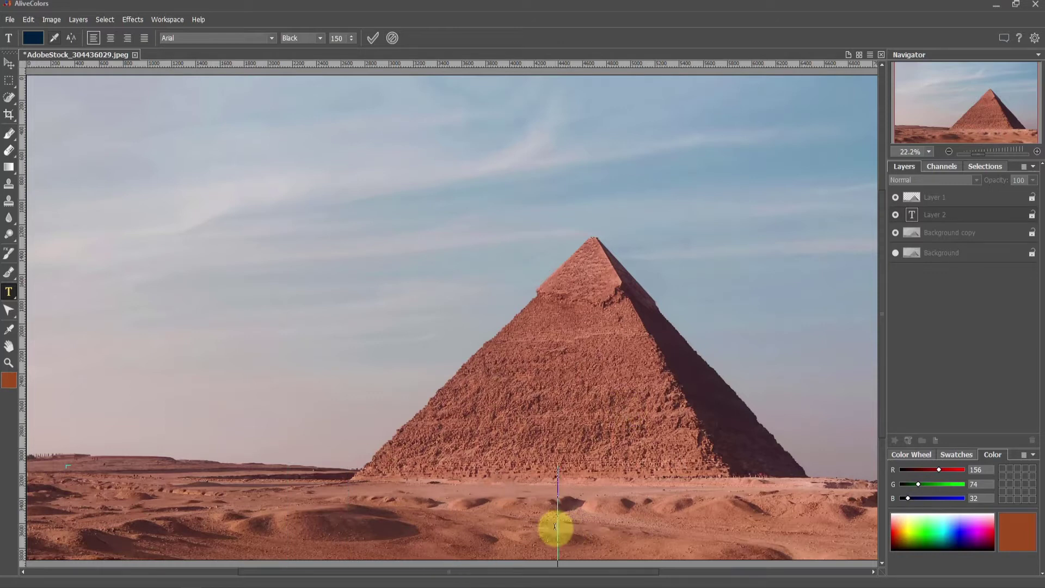
{"action": "left_click", "coordinate": [373, 38]}
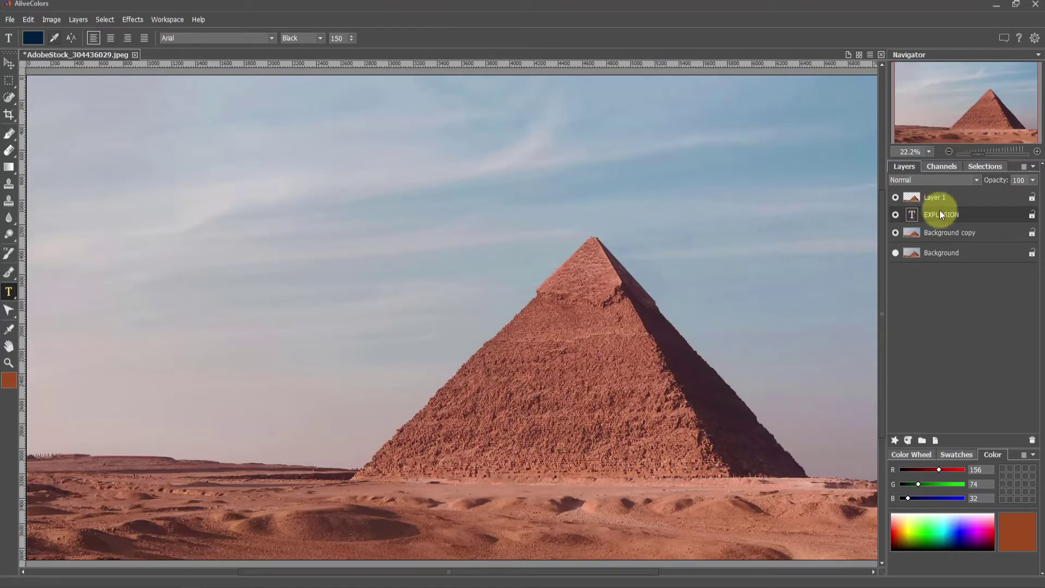
{"action": "left_click_drag", "start_coordinate": [941, 213], "coordinate": [937, 193]}
- Enlarge the EXPLOSION text to span most of the image width and position it across the pyramid's base and the sand
{"action": "left_click", "coordinate": [6, 61]}
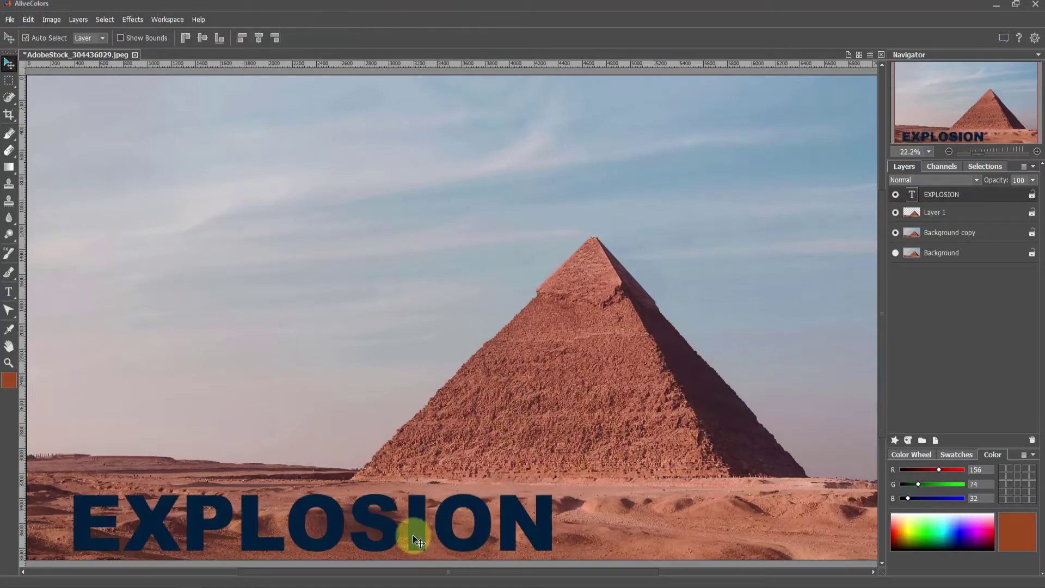
{"action": "left_click_drag", "start_coordinate": [415, 532], "coordinate": [427, 485]}
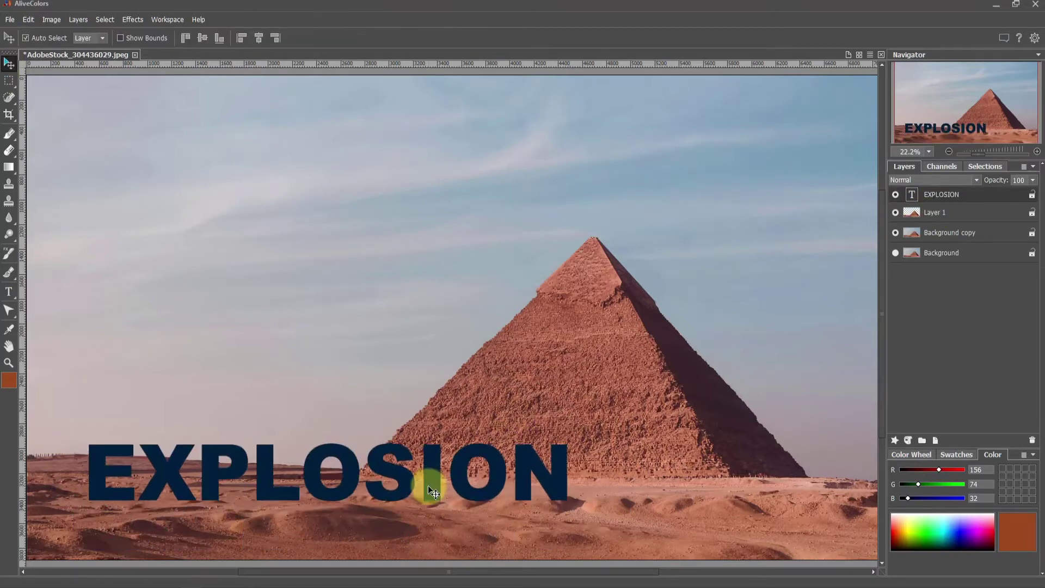
{"action": "double_click", "coordinate": [912, 194]}
{"action": "left_click", "coordinate": [570, 422]}
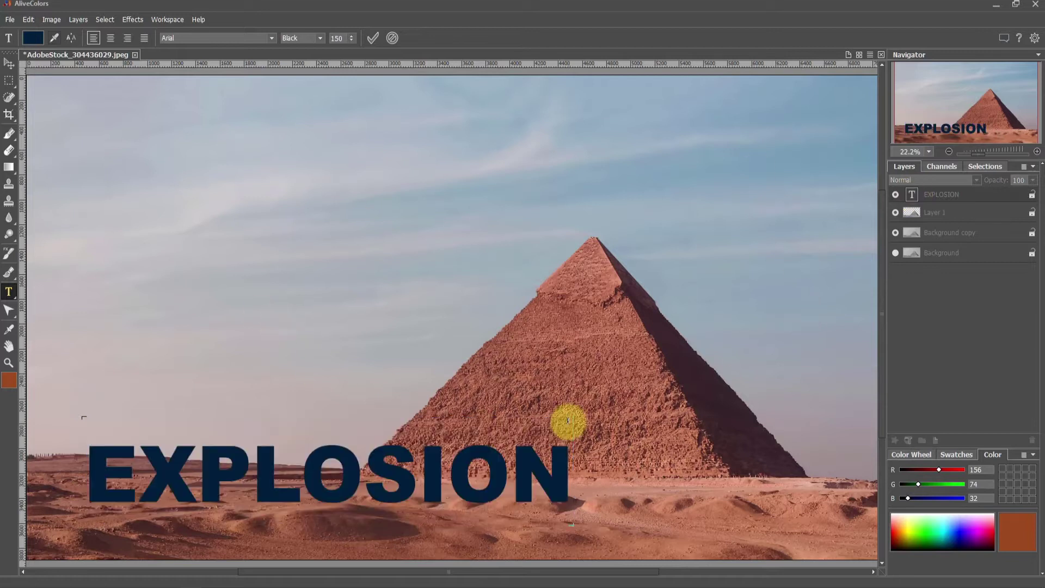
{"action": "left_click_drag", "start_coordinate": [572, 417], "coordinate": [814, 347]}
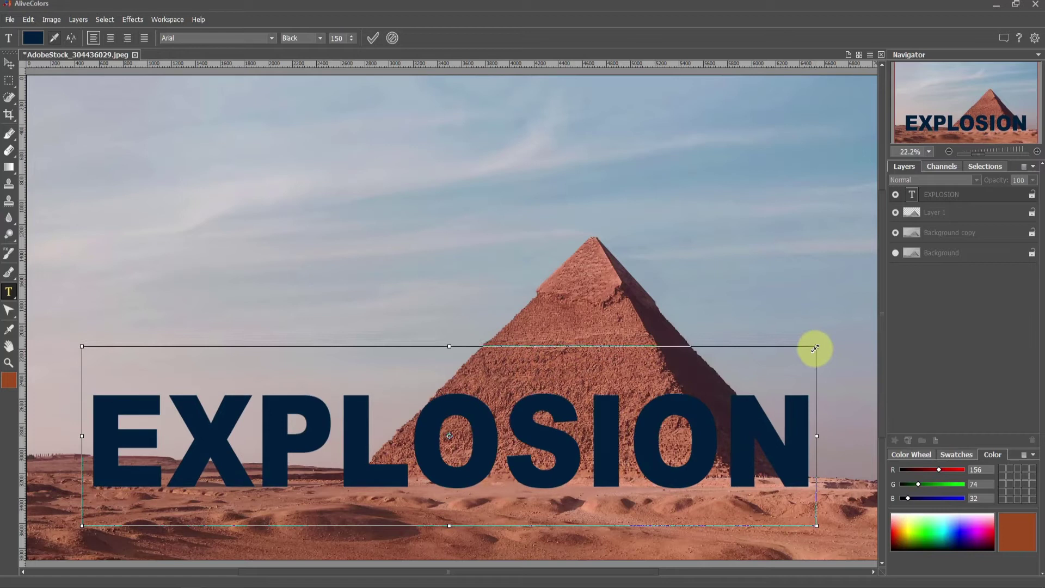
{"action": "left_click", "coordinate": [9, 62]}
{"action": "left_click_drag", "start_coordinate": [566, 464], "coordinate": [534, 489]}
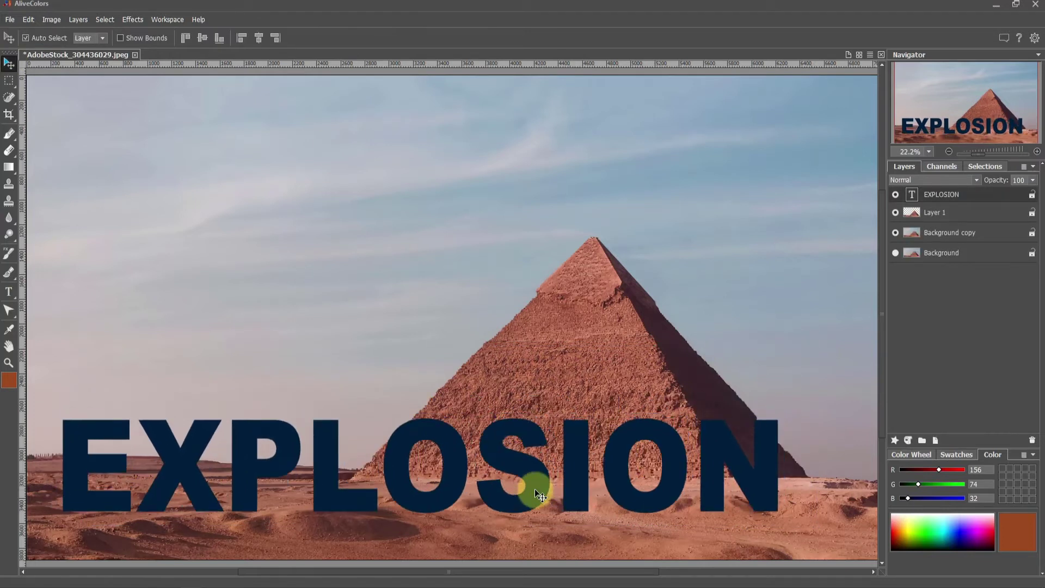
- Hide the EXPLOSION layer, lasso the foreground dunes along a wavy line on Layer 1 and copy them to a new layer
{"action": "left_click", "coordinate": [896, 196]}
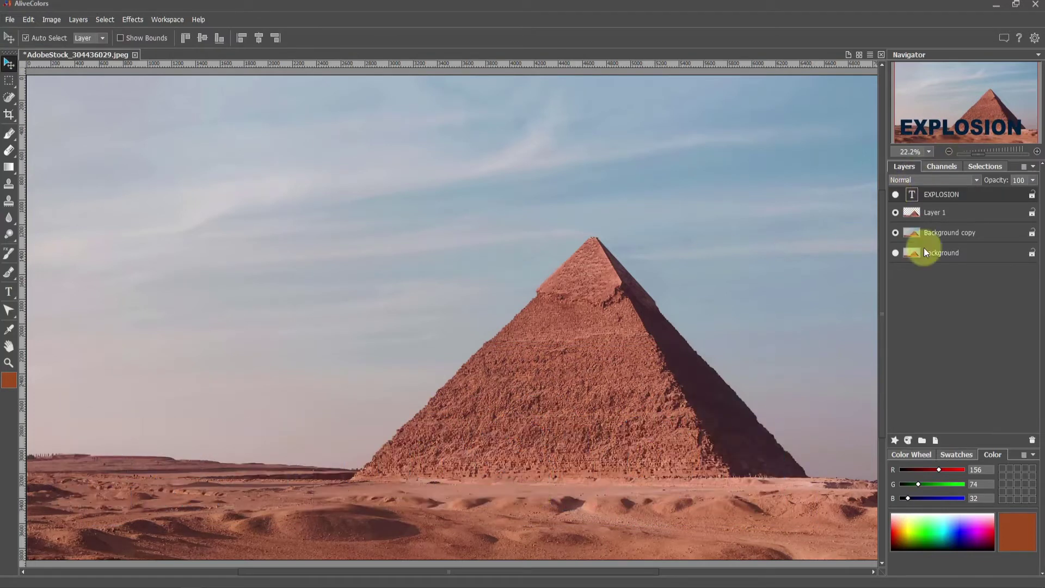
{"action": "left_click", "coordinate": [907, 233]}
{"action": "left_click", "coordinate": [903, 214]}
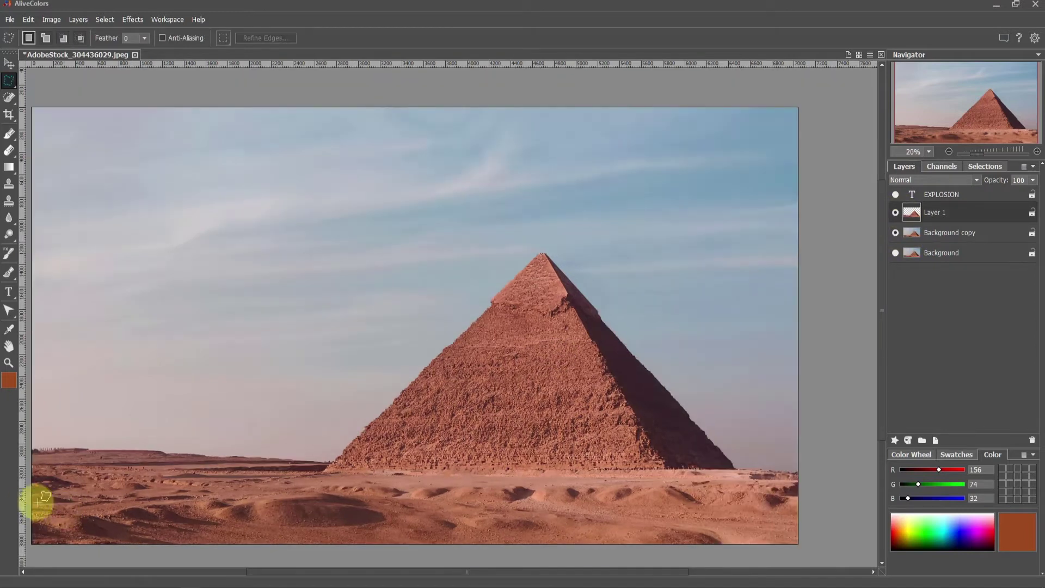
{"action": "mouse_move", "coordinate": [36, 496]}
{"action": "left_mouse_down"}
{"action": "mouse_move", "coordinate": [321, 489]}
{"action": "mouse_move", "coordinate": [522, 506]}
{"action": "mouse_move", "coordinate": [672, 487]}
{"action": "mouse_move", "coordinate": [806, 532]}
{"action": "mouse_move", "coordinate": [818, 573]}
{"action": "mouse_move", "coordinate": [18, 560]}
{"action": "left_mouse_up"}
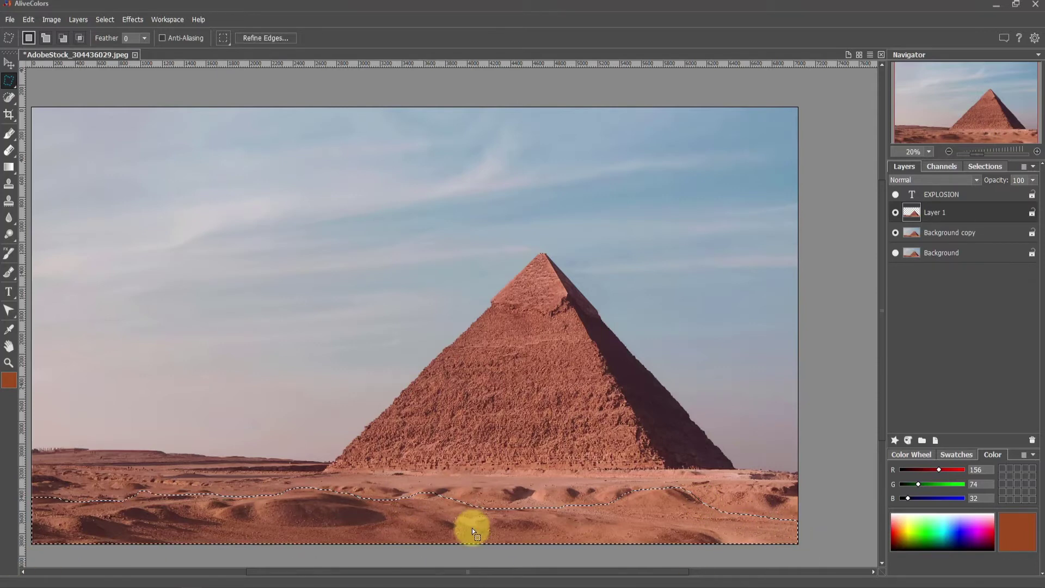
{"action": "key", "text": "ctrl+j"}
{"action": "key", "text": "v"}
- Stack the foreground dunes layer above the EXPLOSION layer, then show the text and adjust its position behind the dunes
{"action": "left_click_drag", "start_coordinate": [955, 238], "coordinate": [939, 190]}
{"action": "left_click", "coordinate": [896, 214]}
{"action": "left_click_drag", "start_coordinate": [381, 462], "coordinate": [419, 478]}
{"action": "scroll", "coordinate": [327, 507], "scroll_direction": "up", "scroll_amount": 4}
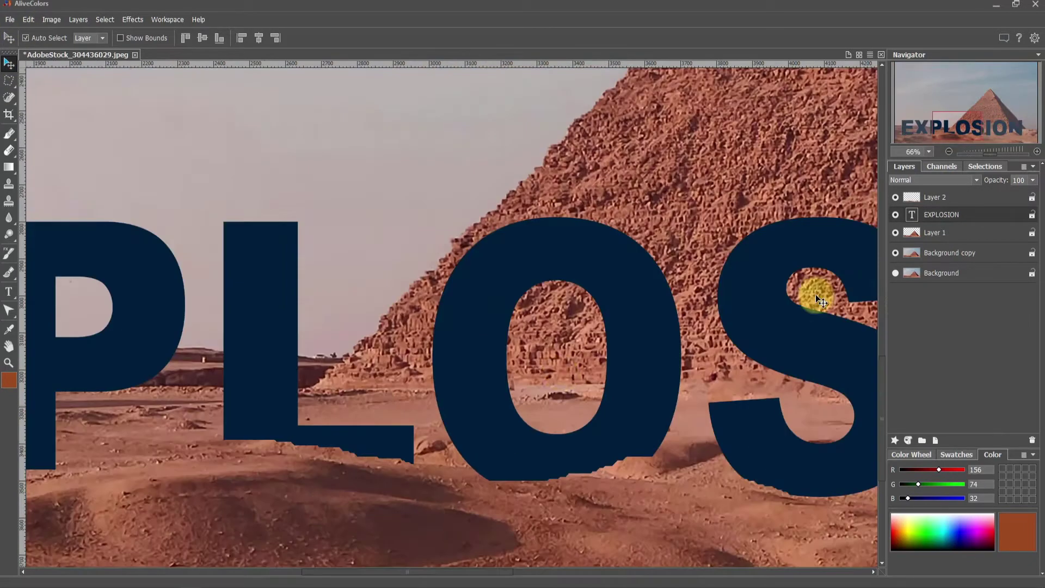
- Add a layer mask to Layer 2 and set up a 100 px brush with black as its color
{"action": "left_click", "coordinate": [933, 198]}
{"action": "right_click", "coordinate": [913, 198]}
{"action": "left_click", "coordinate": [908, 440]}
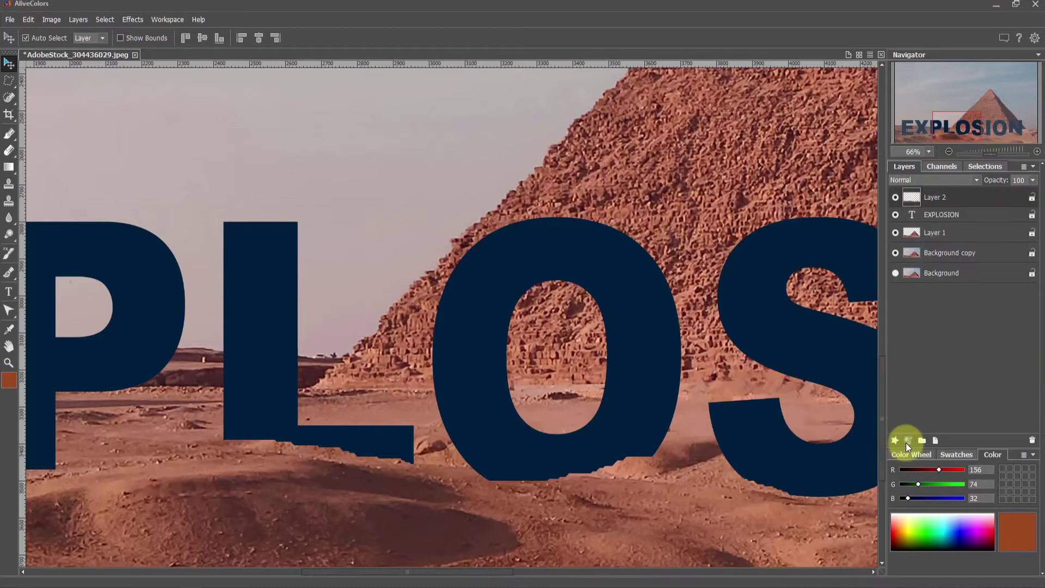
{"action": "left_click", "coordinate": [9, 133]}
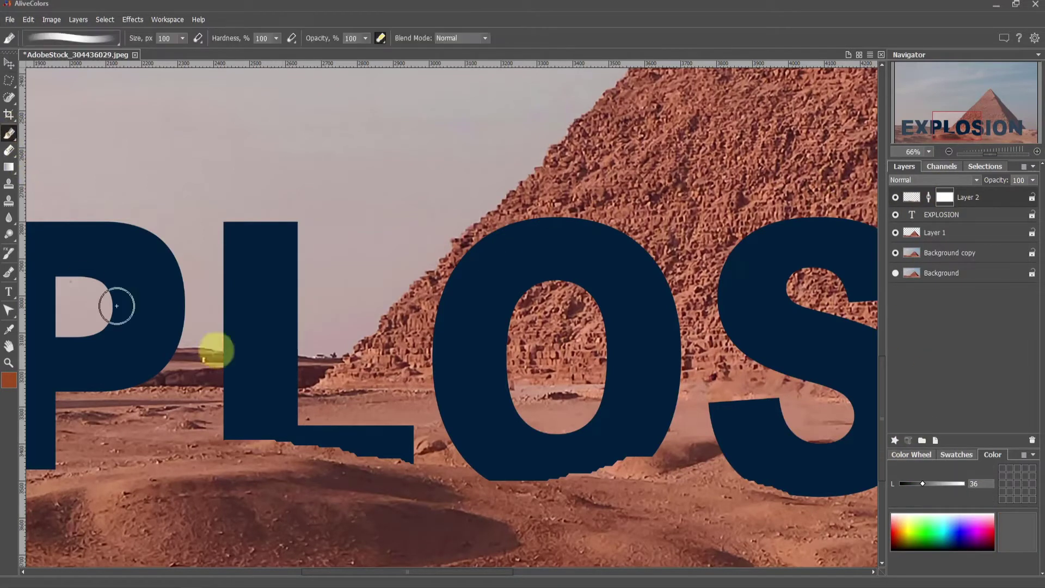
{"action": "left_click_drag", "start_coordinate": [227, 434], "coordinate": [254, 429]}
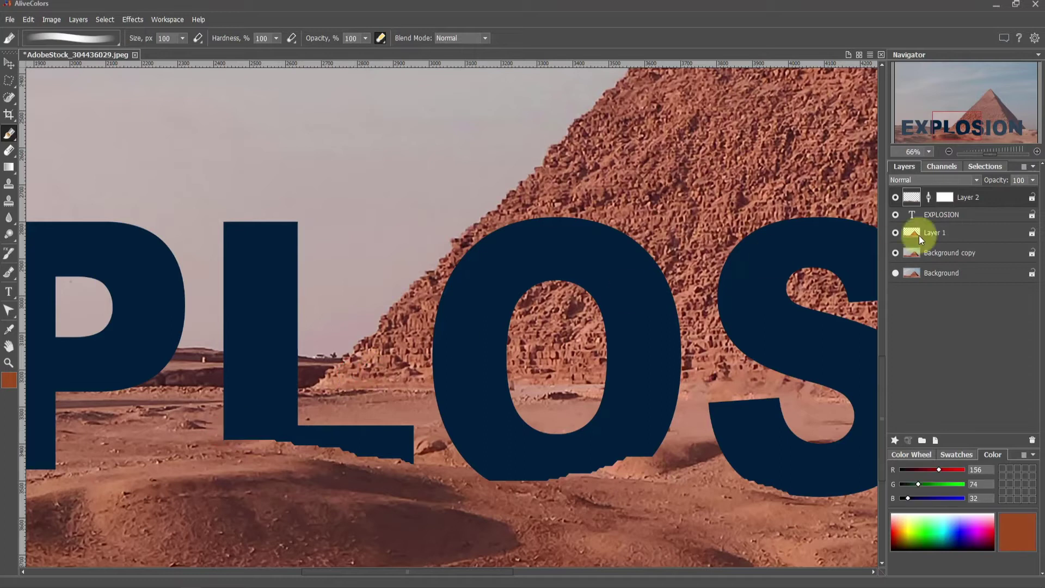
{"action": "left_click", "coordinate": [12, 381]}
{"action": "left_click_drag", "start_coordinate": [144, 495], "coordinate": [146, 535]}
{"action": "left_click", "coordinate": [207, 539]}
- Paint black on the Layer 2 mask along the bases of the letters from L to the second O
{"action": "mouse_move", "coordinate": [216, 427]}
{"action": "left_mouse_down"}
{"action": "mouse_move", "coordinate": [340, 433]}
{"action": "mouse_move", "coordinate": [451, 457]}
{"action": "mouse_move", "coordinate": [350, 439]}
{"action": "mouse_move", "coordinate": [483, 429]}
{"action": "mouse_move", "coordinate": [466, 462]}
{"action": "mouse_move", "coordinate": [559, 463]}
{"action": "mouse_move", "coordinate": [688, 427]}
{"action": "mouse_move", "coordinate": [567, 463]}
{"action": "mouse_move", "coordinate": [504, 468]}
{"action": "mouse_move", "coordinate": [718, 422]}
{"action": "left_mouse_up"}
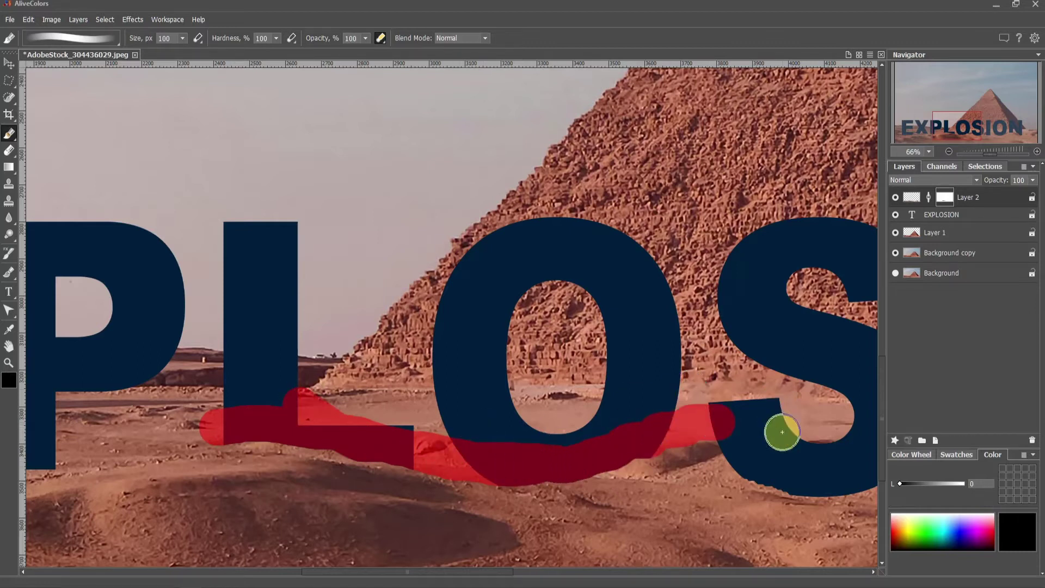
{"action": "left_click", "coordinate": [912, 197]}
{"action": "left_click", "coordinate": [943, 198]}
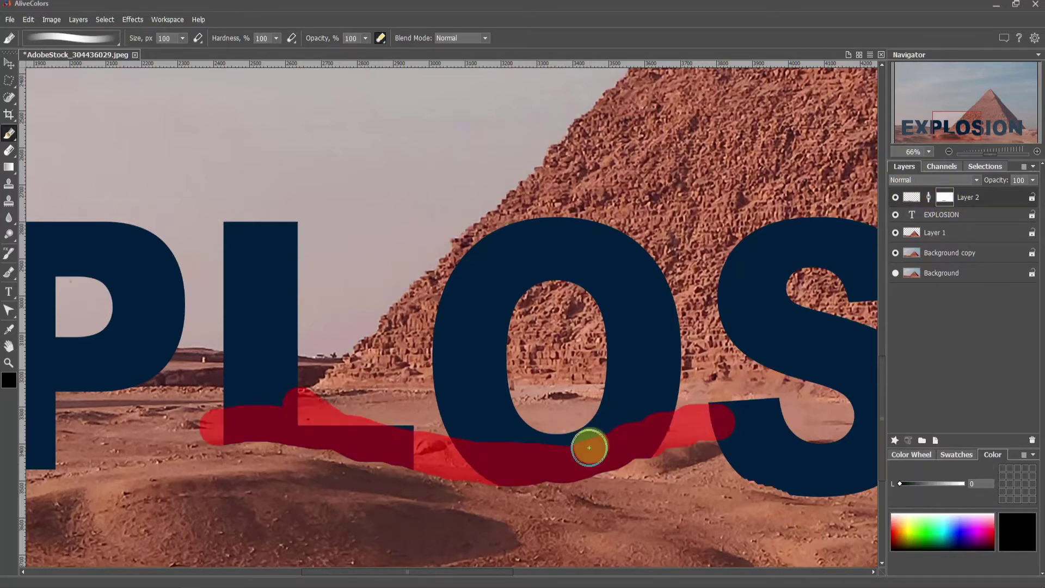
{"action": "left_click_drag", "start_coordinate": [633, 447], "coordinate": [749, 424]}
{"action": "left_click_drag", "start_coordinate": [814, 457], "coordinate": [322, 337]}
{"action": "mouse_move", "coordinate": [241, 340]}
{"action": "left_mouse_down"}
{"action": "mouse_move", "coordinate": [284, 353]}
{"action": "mouse_move", "coordinate": [346, 350]}
{"action": "left_mouse_up"}
{"action": "left_click_drag", "start_coordinate": [479, 352], "coordinate": [585, 350]}
{"action": "mouse_move", "coordinate": [693, 362]}
{"action": "left_mouse_down"}
{"action": "mouse_move", "coordinate": [753, 343]}
{"action": "mouse_move", "coordinate": [676, 356]}
{"action": "left_mouse_up"}
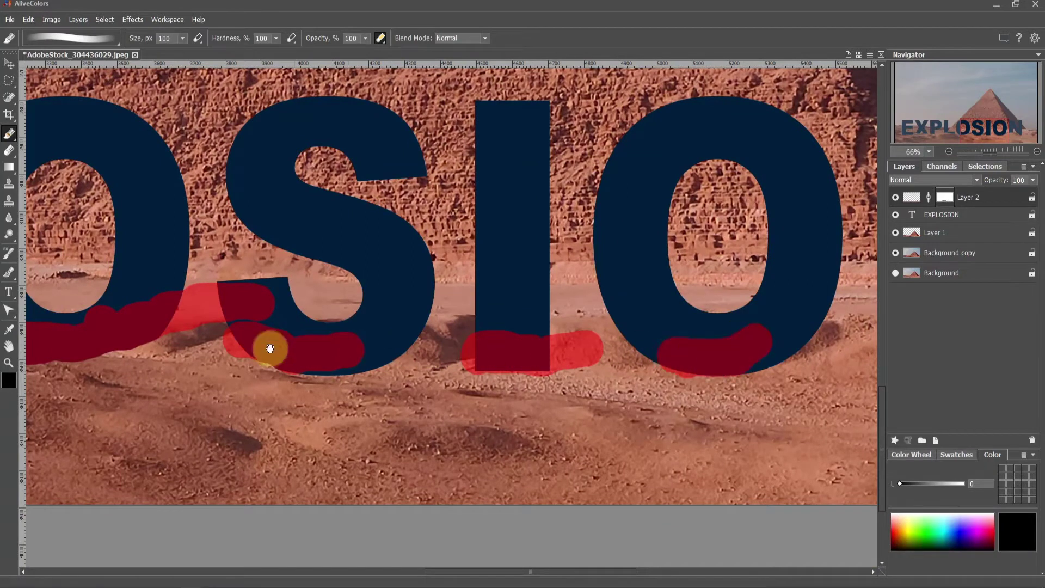
- Paint black on the Layer 2 mask along the bases of the letters E, X and P, then return to the layer image
{"action": "left_click_drag", "start_coordinate": [305, 343], "coordinate": [746, 285]}
{"action": "mouse_move", "coordinate": [268, 283]}
{"action": "left_mouse_down"}
{"action": "mouse_move", "coordinate": [613, 357]}
{"action": "mouse_move", "coordinate": [648, 375]}
{"action": "mouse_move", "coordinate": [287, 360]}
{"action": "mouse_move", "coordinate": [275, 377]}
{"action": "mouse_move", "coordinate": [114, 392]}
{"action": "mouse_move", "coordinate": [158, 405]}
{"action": "mouse_move", "coordinate": [105, 390]}
{"action": "mouse_move", "coordinate": [255, 394]}
{"action": "mouse_move", "coordinate": [297, 322]}
{"action": "left_mouse_up"}
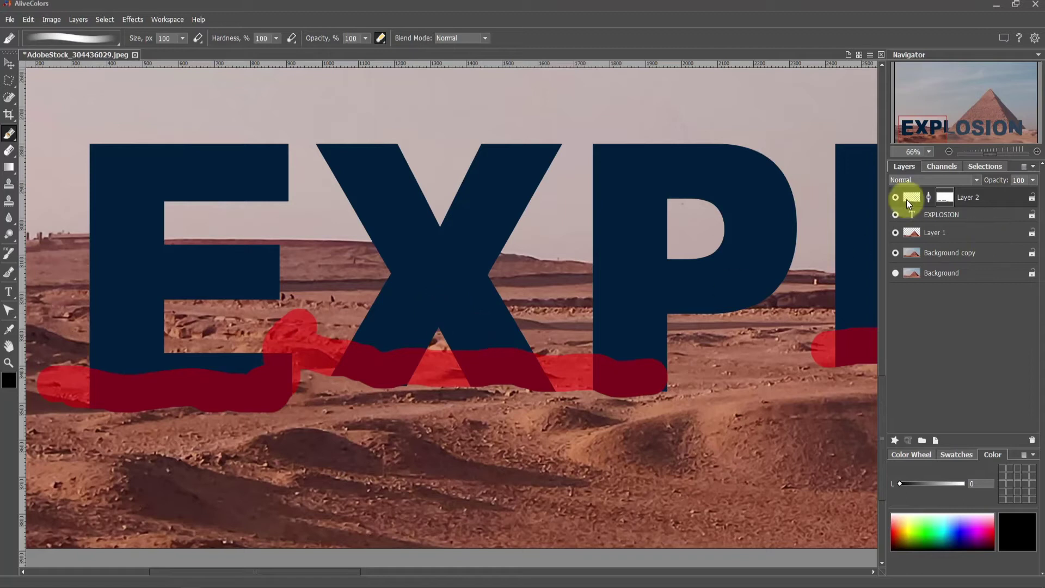
{"action": "left_click", "coordinate": [906, 199]}
{"action": "scroll", "coordinate": [408, 423], "scroll_direction": "down", "scroll_amount": 3}
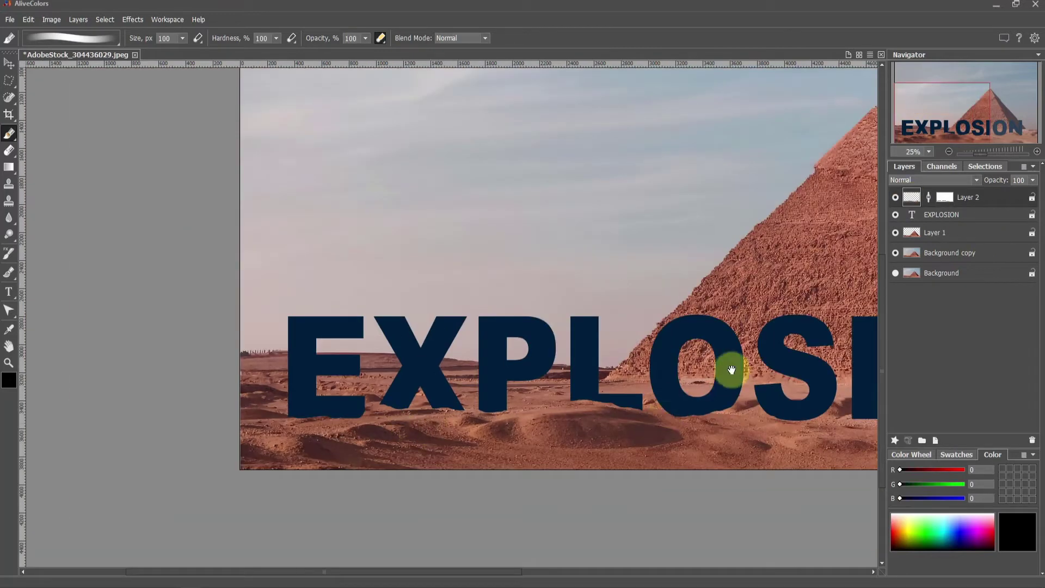
- Paint black on the Layer 2 mask along the base of the letter N, then return to the layer image
{"action": "scroll", "coordinate": [534, 427], "scroll_direction": "up", "scroll_amount": 4}
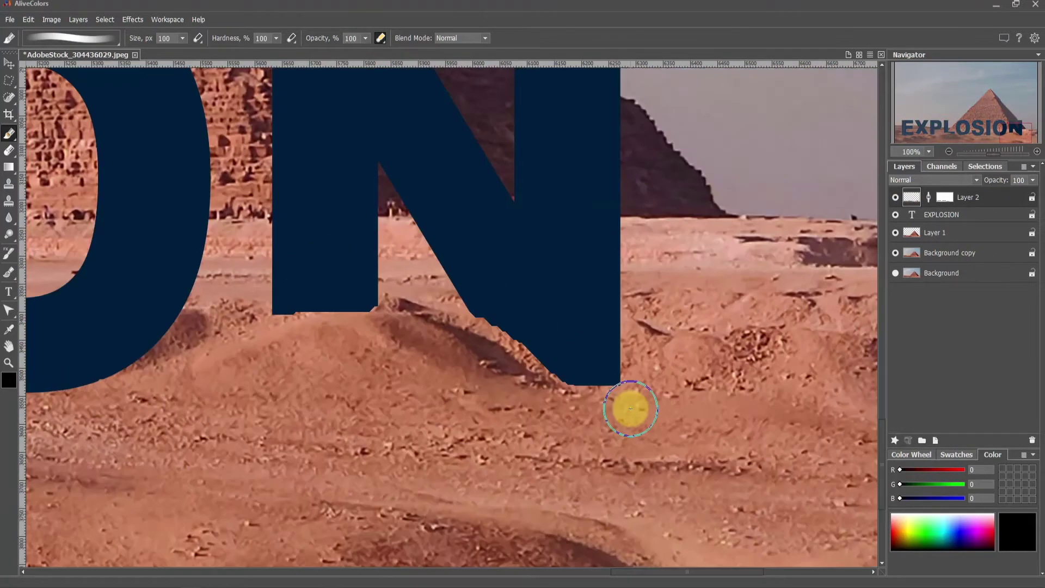
{"action": "left_click", "coordinate": [949, 202]}
{"action": "mouse_move", "coordinate": [247, 291]}
{"action": "left_mouse_down"}
{"action": "mouse_move", "coordinate": [399, 280]}
{"action": "mouse_move", "coordinate": [508, 311]}
{"action": "mouse_move", "coordinate": [566, 347]}
{"action": "left_mouse_up"}
{"action": "right_click", "coordinate": [568, 338]}
{"action": "mouse_move", "coordinate": [506, 334]}
{"action": "left_mouse_down"}
{"action": "mouse_move", "coordinate": [550, 369]}
{"action": "mouse_move", "coordinate": [419, 310]}
{"action": "mouse_move", "coordinate": [346, 303]}
{"action": "mouse_move", "coordinate": [256, 319]}
{"action": "mouse_move", "coordinate": [238, 337]}
{"action": "left_mouse_up"}
{"action": "mouse_move", "coordinate": [114, 358]}
{"action": "left_mouse_down"}
{"action": "mouse_move", "coordinate": [129, 367]}
{"action": "mouse_move", "coordinate": [196, 330]}
{"action": "left_mouse_up"}
{"action": "left_click_drag", "start_coordinate": [541, 356], "coordinate": [496, 340]}
{"action": "left_click", "coordinate": [918, 226]}
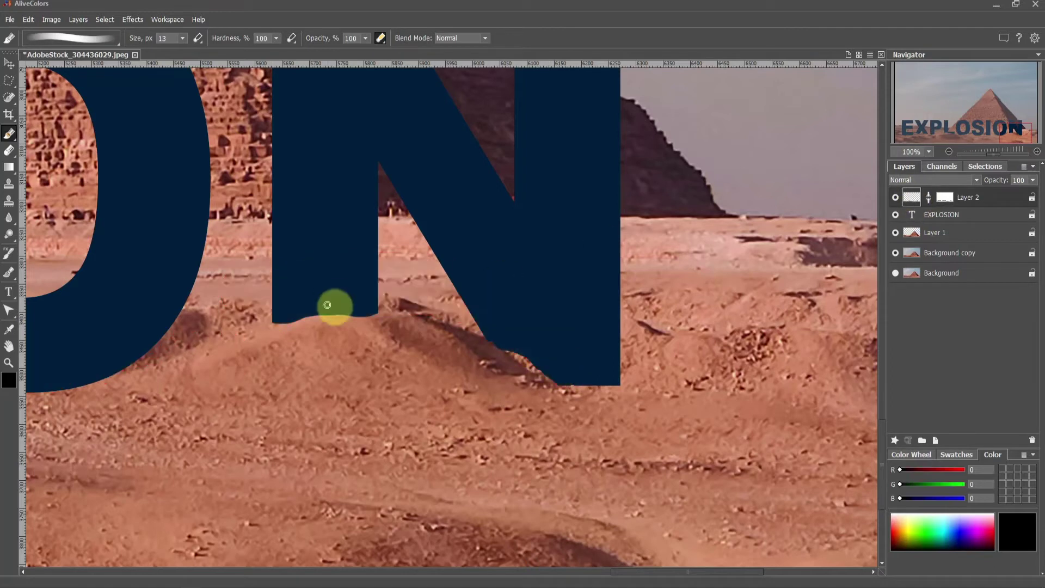
- Review the painted areas of the Layer 2 mask under the letters, then show the whole image without the mask overlay
{"action": "scroll", "coordinate": [518, 343], "scroll_direction": "up", "scroll_amount": 1}
{"action": "left_click", "coordinate": [942, 198]}
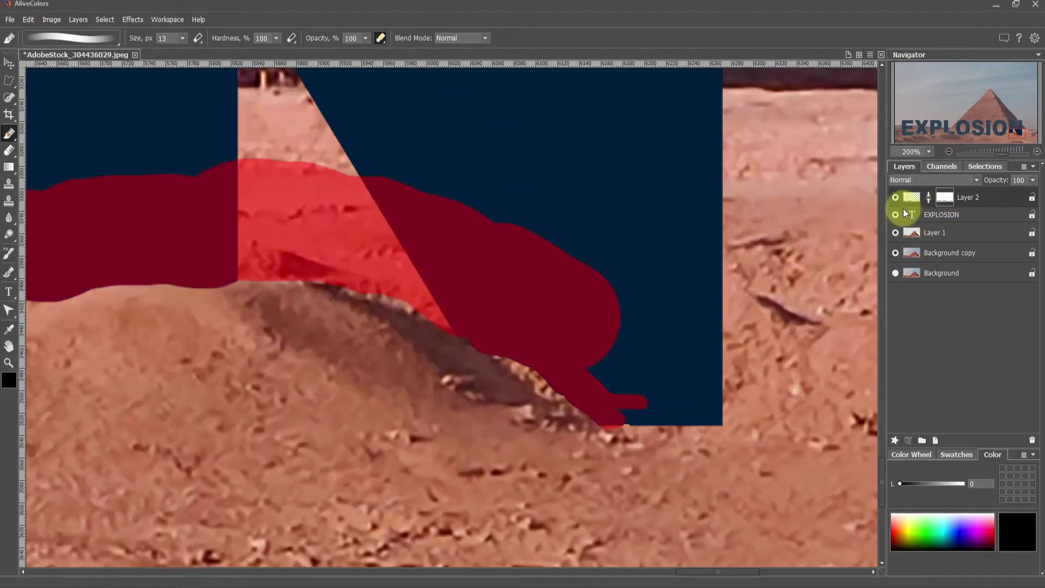
{"action": "scroll", "coordinate": [429, 304], "scroll_direction": "down", "scroll_amount": 4}
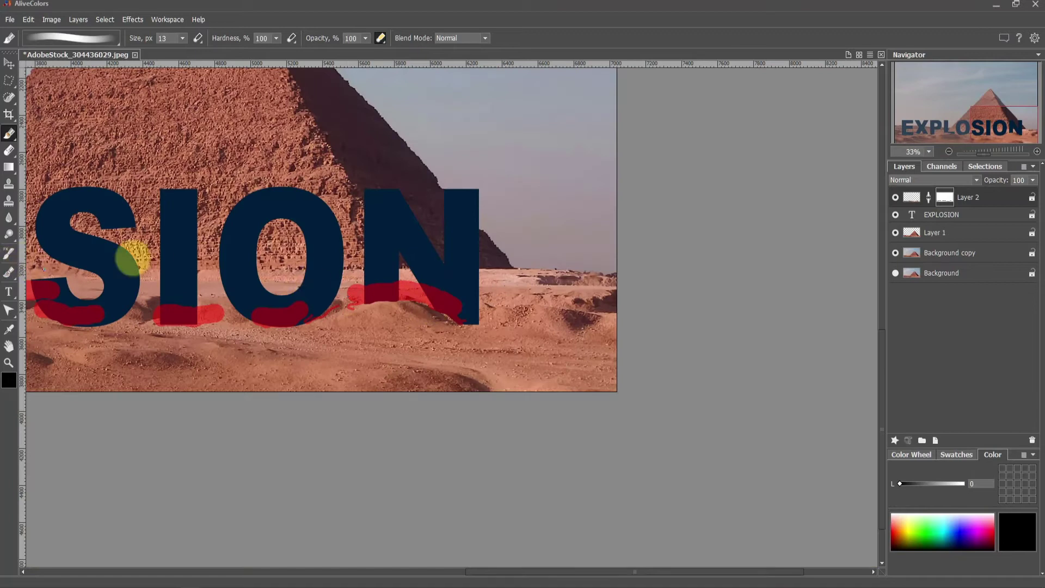
{"action": "double_click", "coordinate": [9, 346]}
{"action": "left_click", "coordinate": [911, 197]}
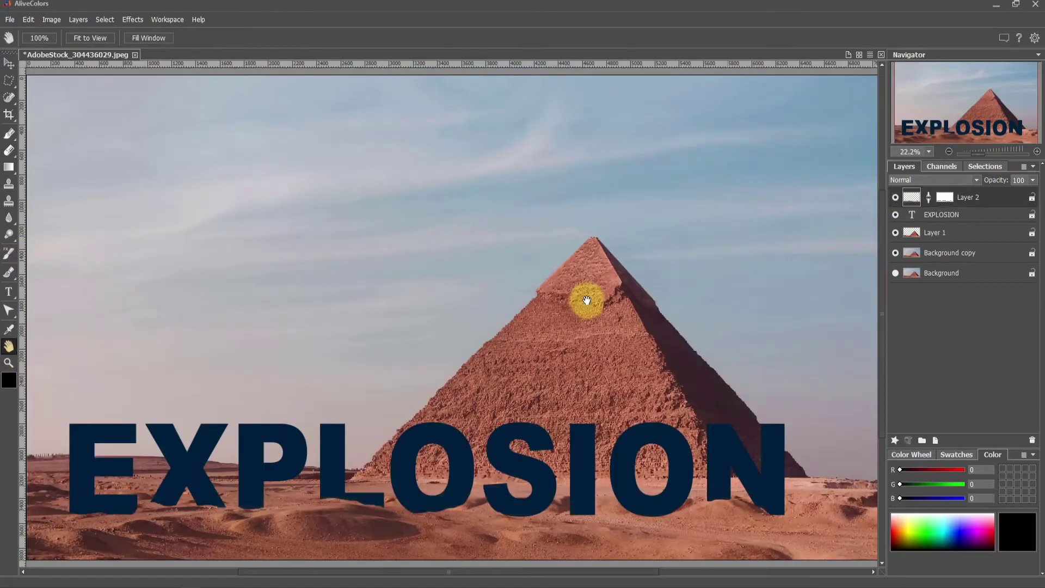
- Rasterize the EXPLOSION text layer and load the letter shapes as a selection
{"action": "left_click", "coordinate": [9, 63]}
{"action": "left_click", "coordinate": [341, 475]}
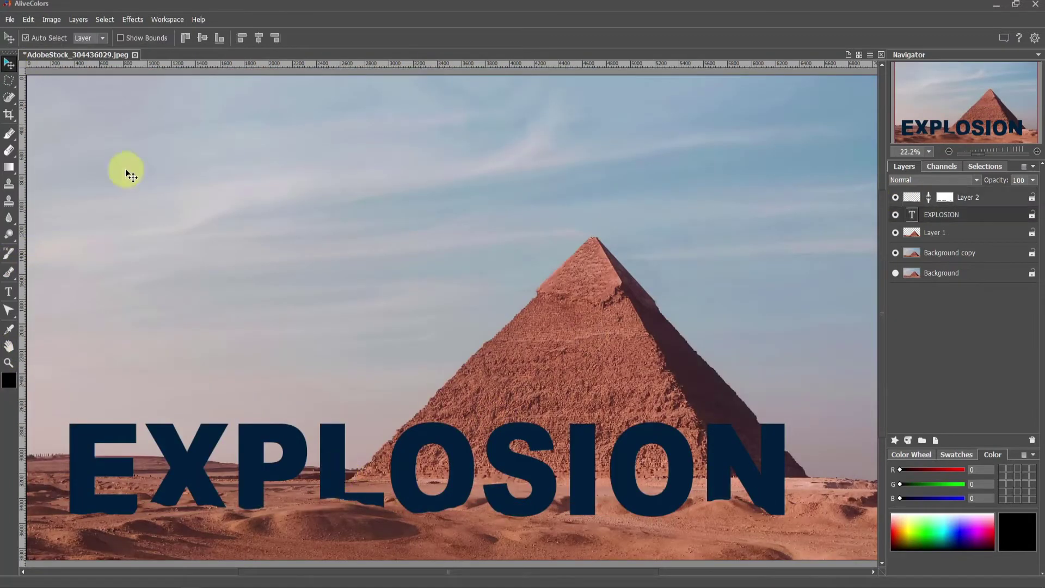
{"action": "right_click", "coordinate": [915, 213]}
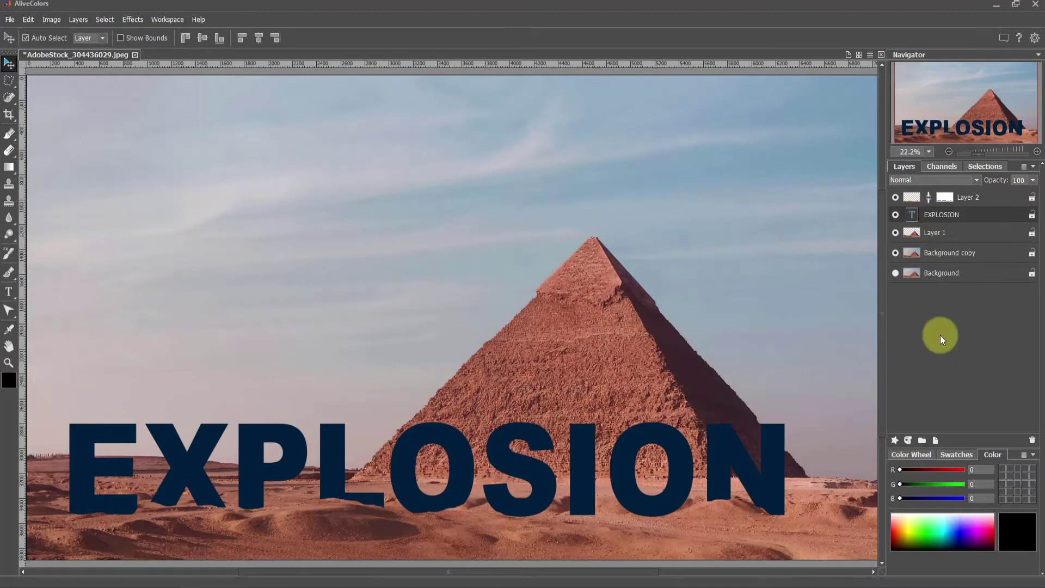
{"action": "left_click", "coordinate": [939, 333]}
{"action": "right_click", "coordinate": [913, 217]}
{"action": "left_click", "coordinate": [958, 315]}
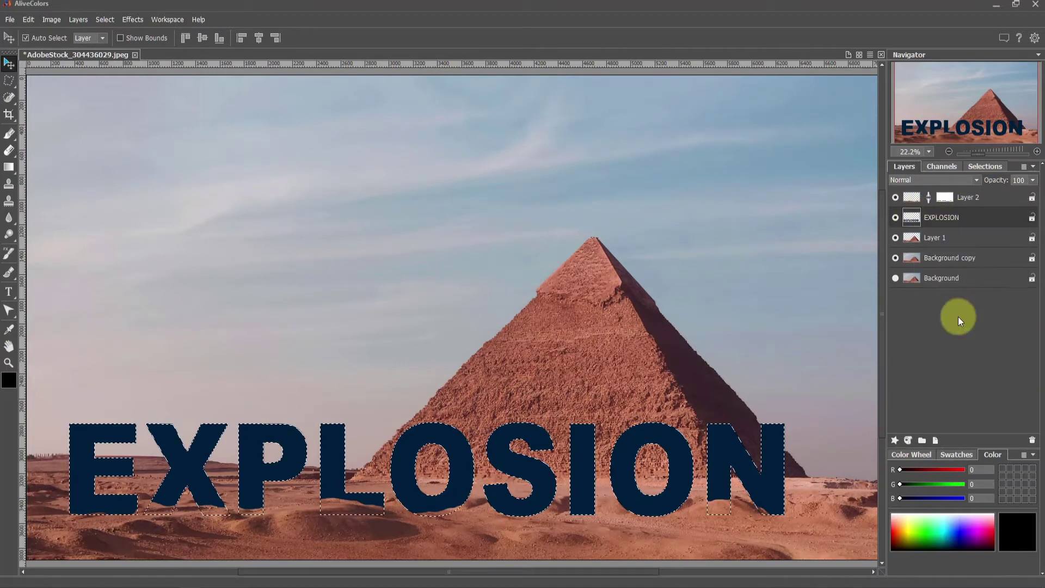
- Fill the selected letters with a vertical copper-brown gradient, extend its light tone down from the letter tops, and deselect
{"action": "left_click", "coordinate": [9, 167]}
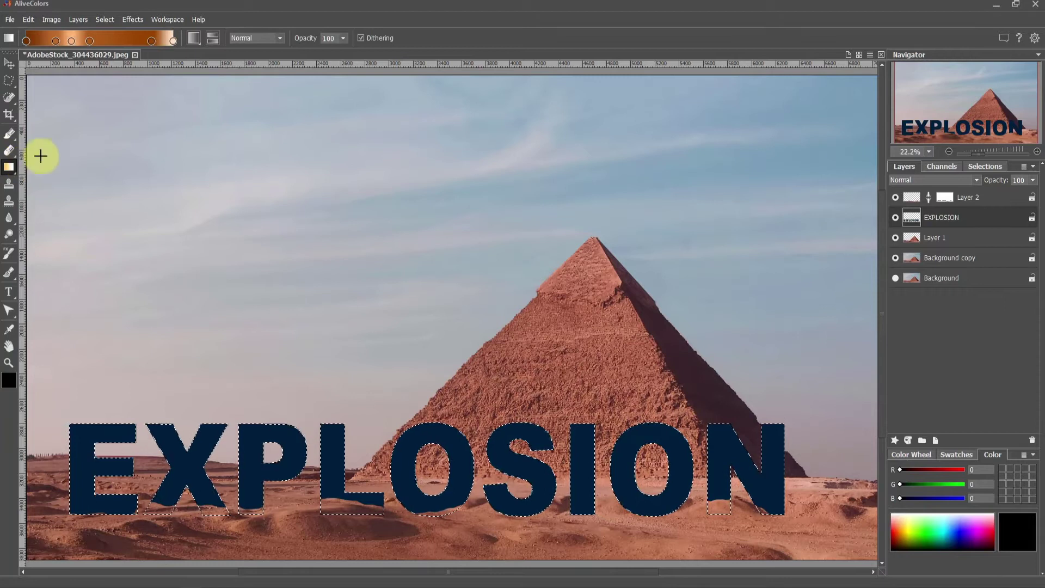
{"action": "left_click_drag", "start_coordinate": [426, 422], "coordinate": [426, 423]}
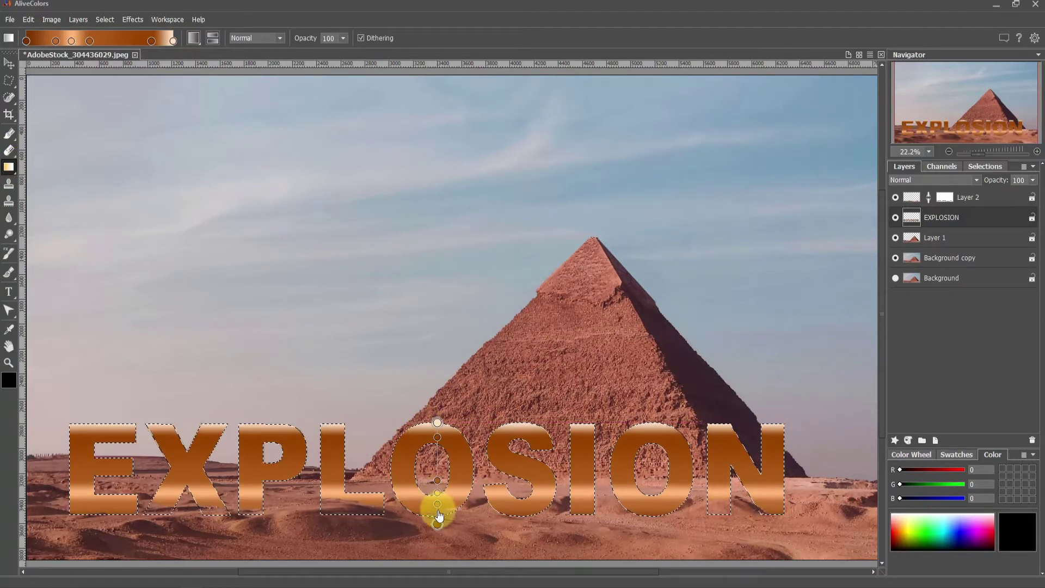
{"action": "left_click_drag", "start_coordinate": [437, 483], "coordinate": [435, 458]}
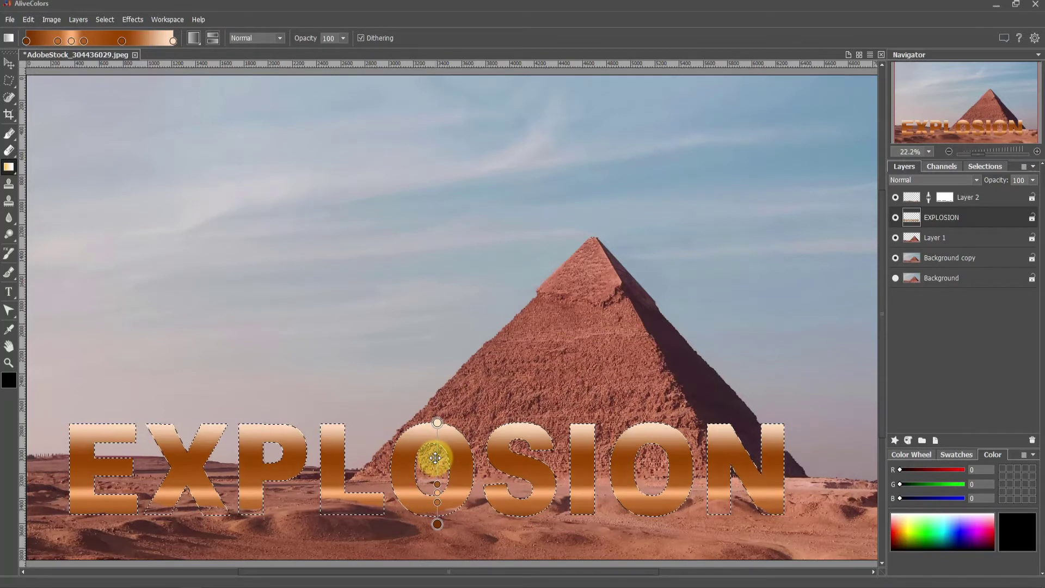
{"action": "left_click", "coordinate": [10, 64]}
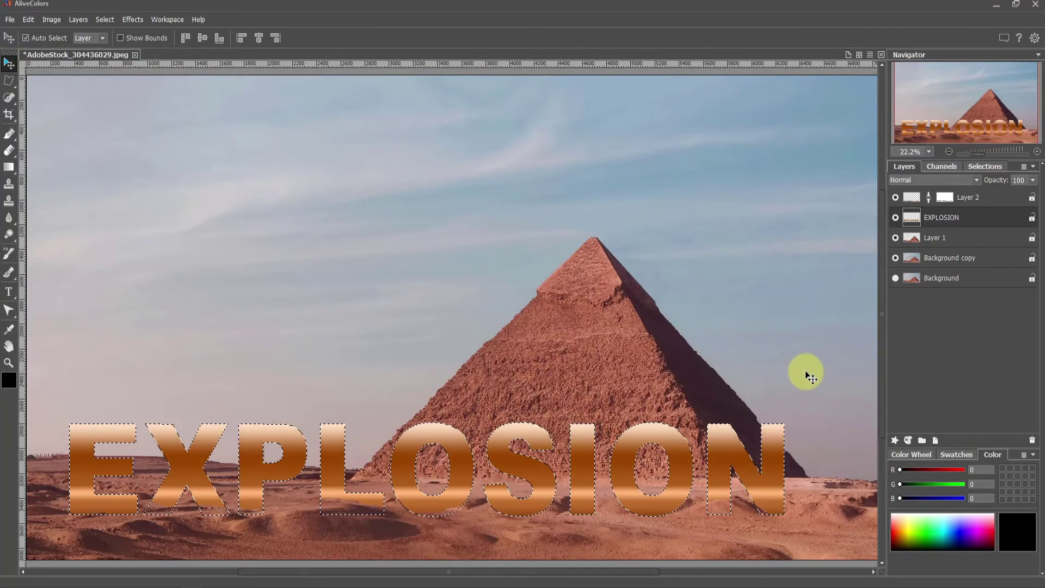
{"action": "key", "text": "ctrl+d"}
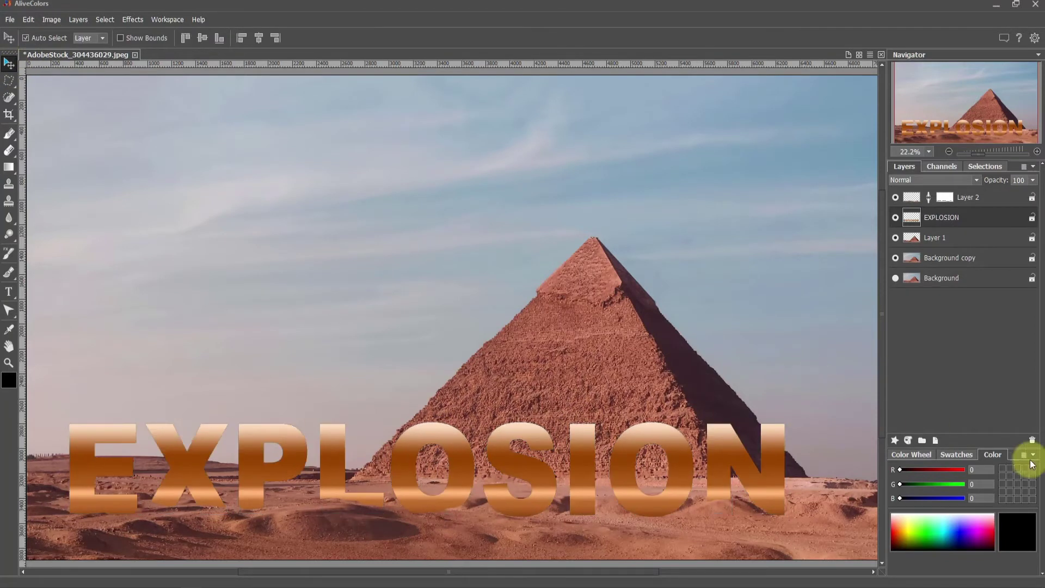
- Duplicate the EXPLOSION layer and keep the copy active
{"action": "right_click", "coordinate": [948, 217]}
{"action": "left_click", "coordinate": [555, 336]}
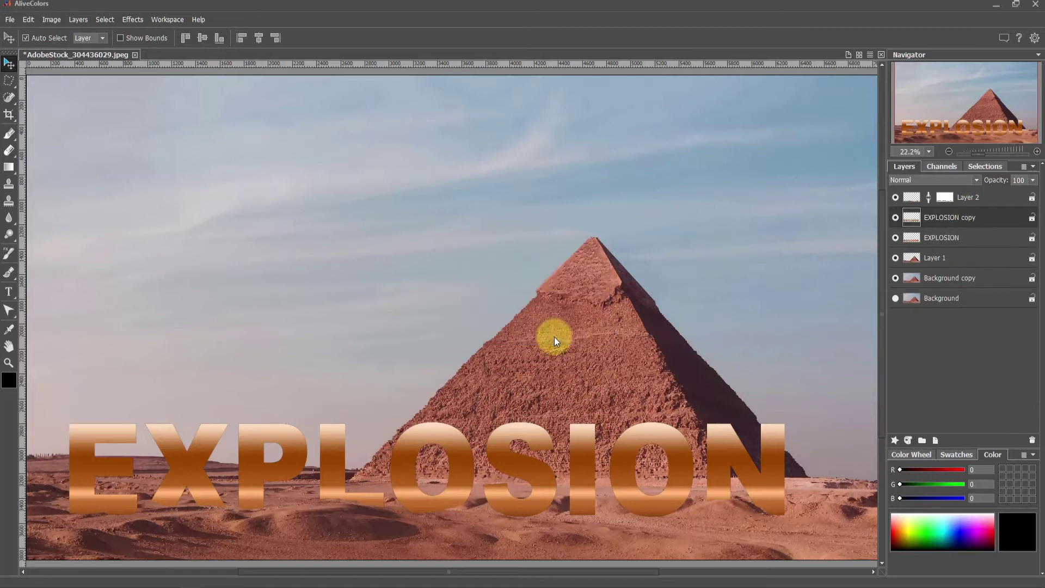
{"action": "right_click", "coordinate": [915, 218]}
{"action": "left_click", "coordinate": [912, 213]}
- Open the EXPLOSION copy layer in the AKVIS Explosion plug-in and choose the Particles effect
{"action": "left_click", "coordinate": [134, 20]}
{"action": "mouse_move", "coordinate": [155, 206]}
{"action": "left_click", "coordinate": [243, 205]}
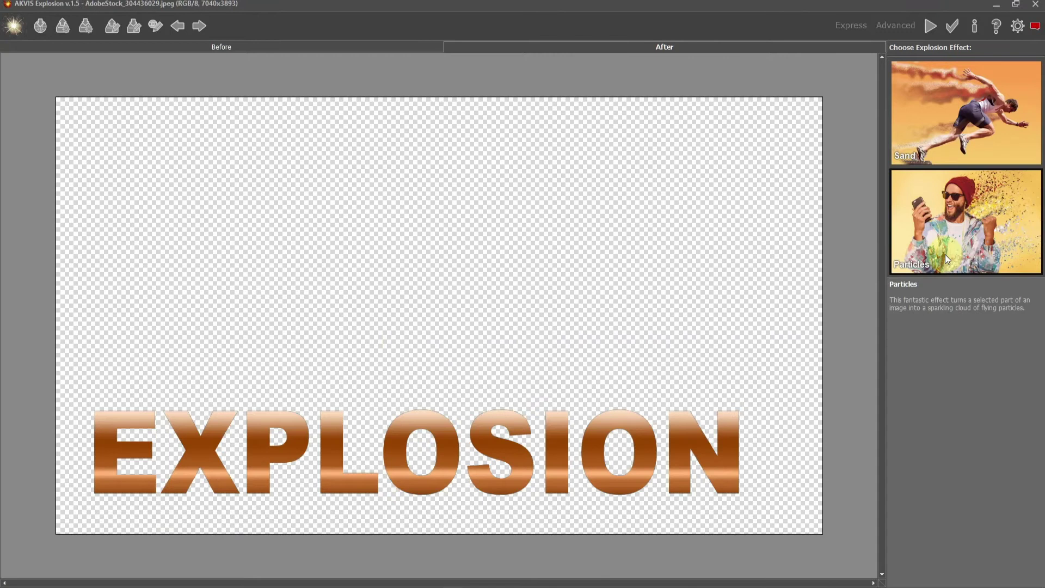
{"action": "left_click", "coordinate": [947, 253]}
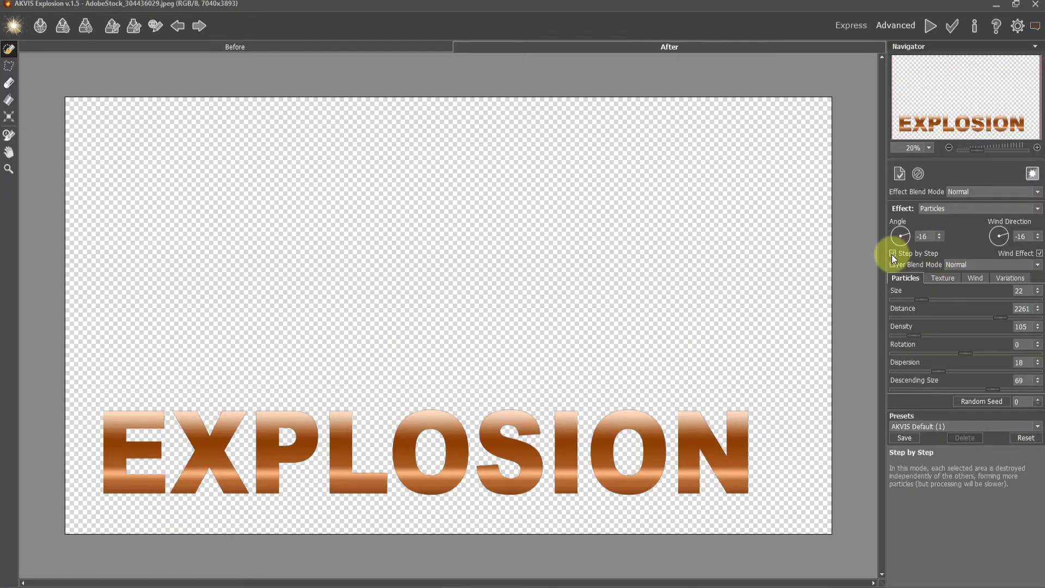
- Set Wind Direction to -45 and Angle to -77, then brush the effect along the top edge of the letter E
{"action": "scroll", "coordinate": [113, 419], "scroll_direction": "up", "scroll_amount": 1}
{"action": "scroll", "coordinate": [113, 419], "scroll_direction": "up", "scroll_amount": 2}
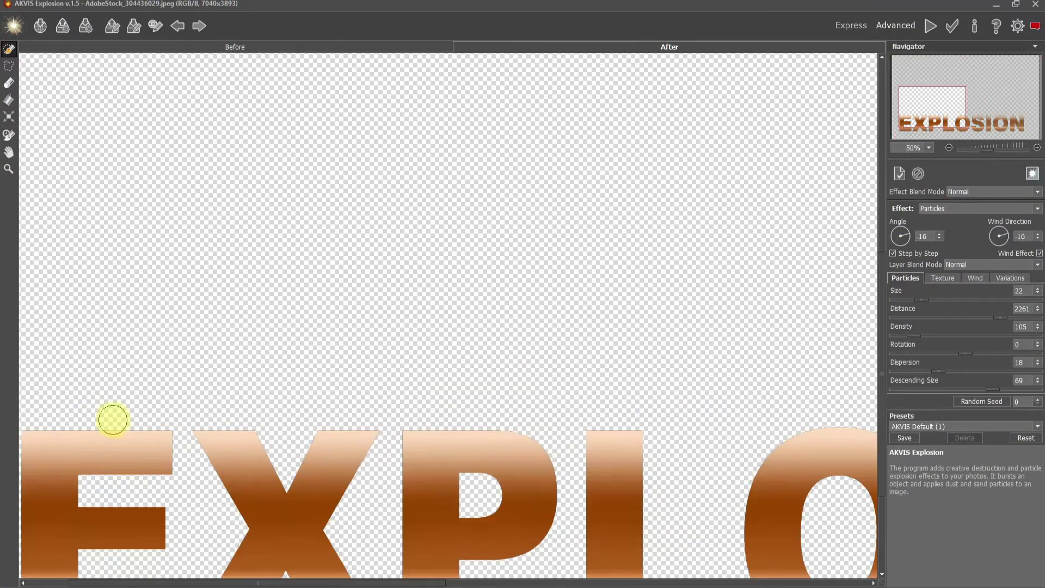
{"action": "scroll", "coordinate": [187, 457], "scroll_direction": "up", "scroll_amount": 1}
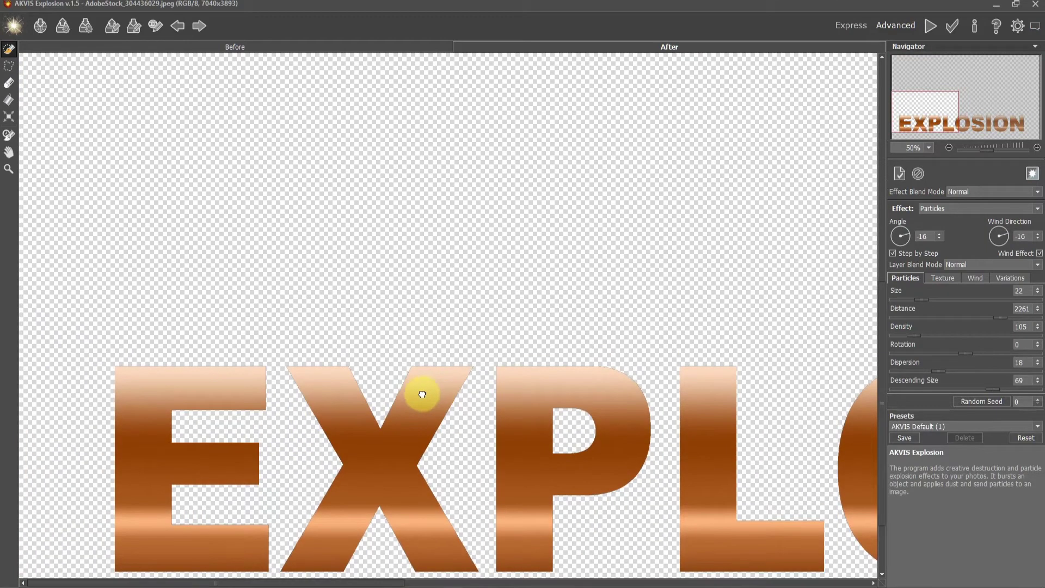
{"action": "left_click", "coordinate": [1006, 236]}
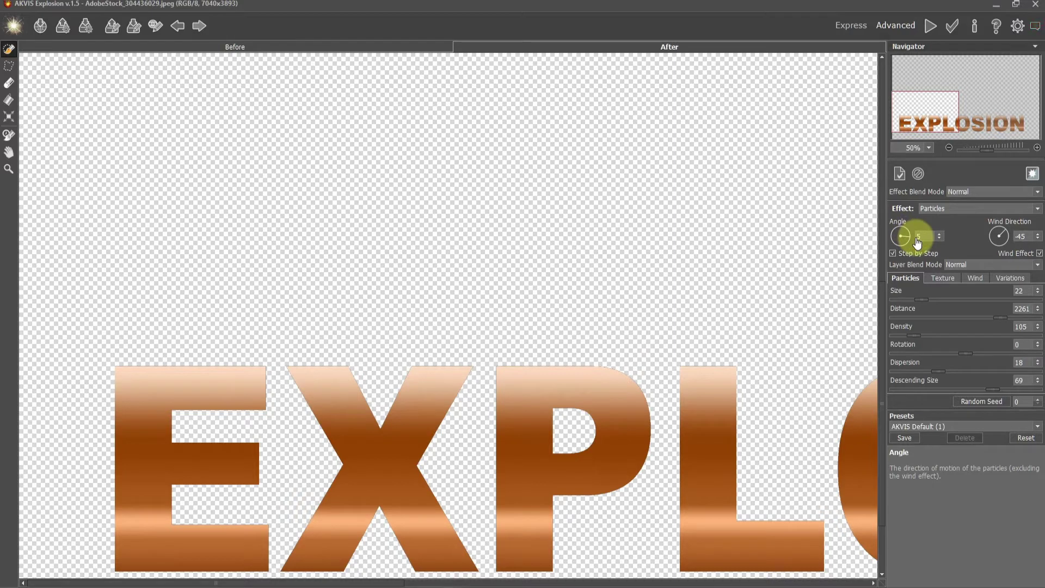
{"action": "mouse_move", "coordinate": [177, 360]}
{"action": "left_mouse_down"}
{"action": "mouse_move", "coordinate": [144, 355]}
{"action": "mouse_move", "coordinate": [176, 353]}
{"action": "left_mouse_up"}
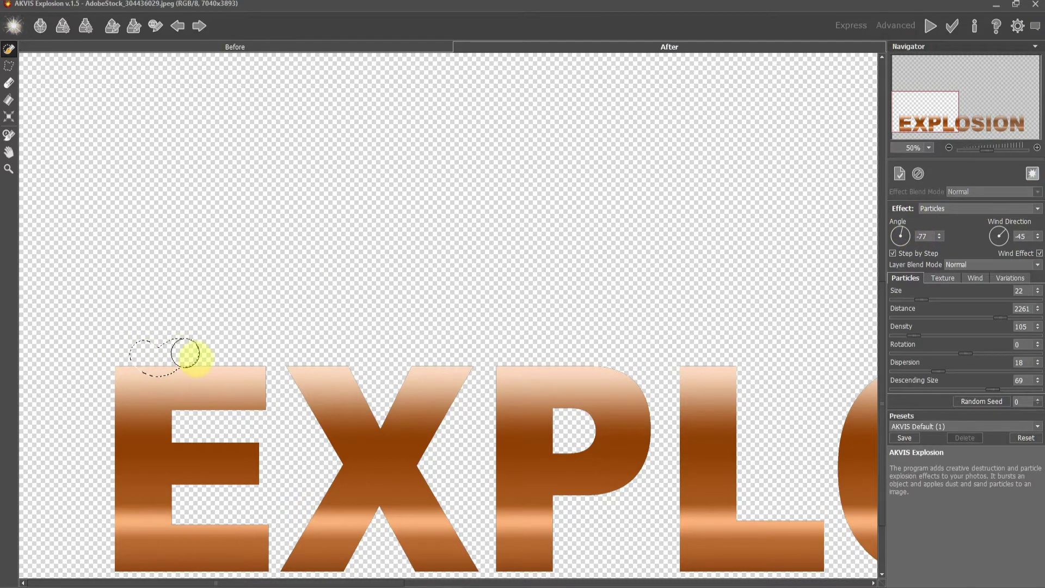
{"action": "left_click_drag", "start_coordinate": [258, 375], "coordinate": [233, 355]}
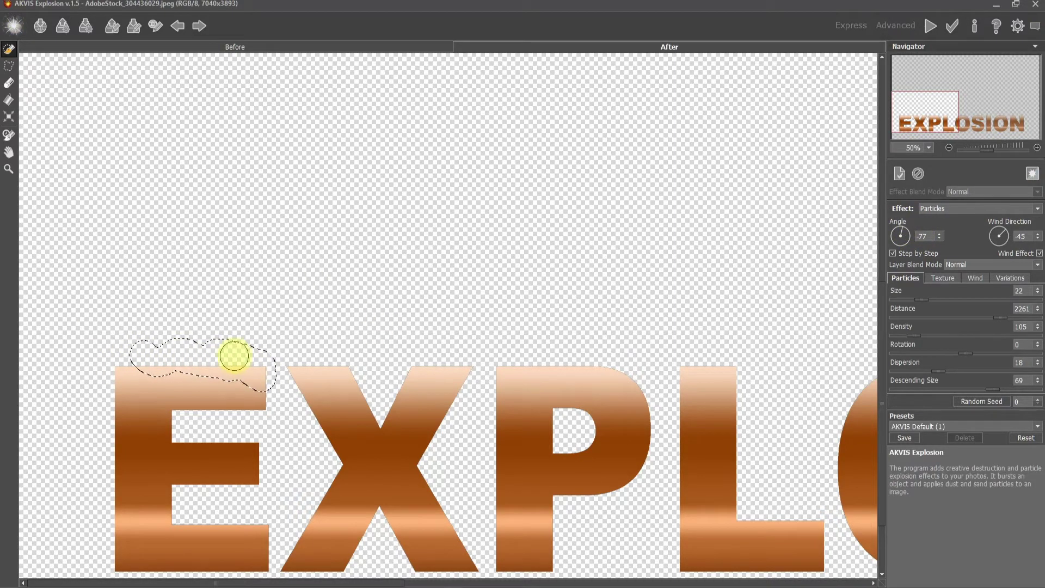
- Change the particle texture pattern to the denser round splatter shape
{"action": "left_click", "coordinate": [940, 278]}
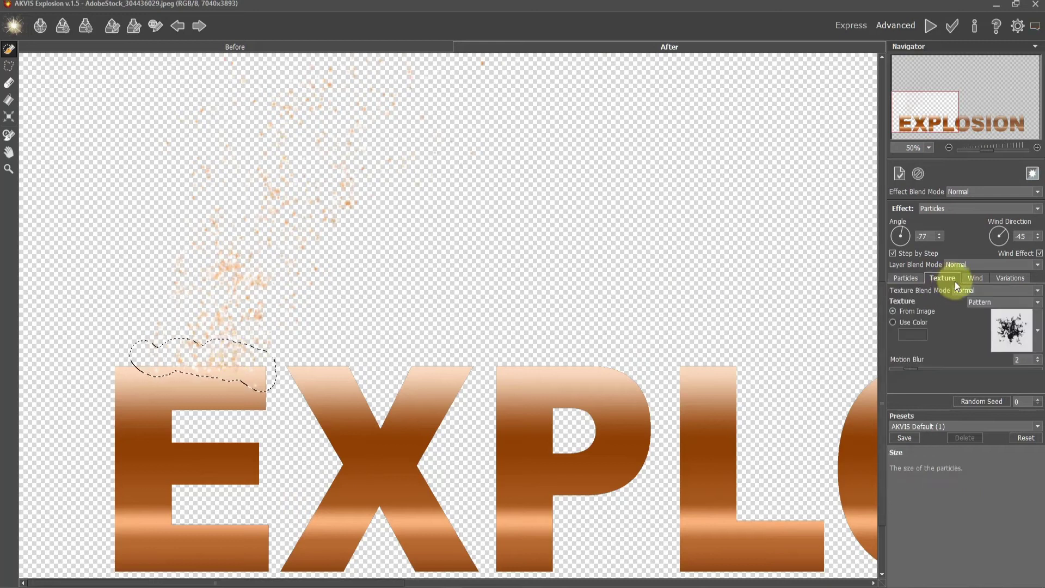
{"action": "left_click", "coordinate": [1032, 337]}
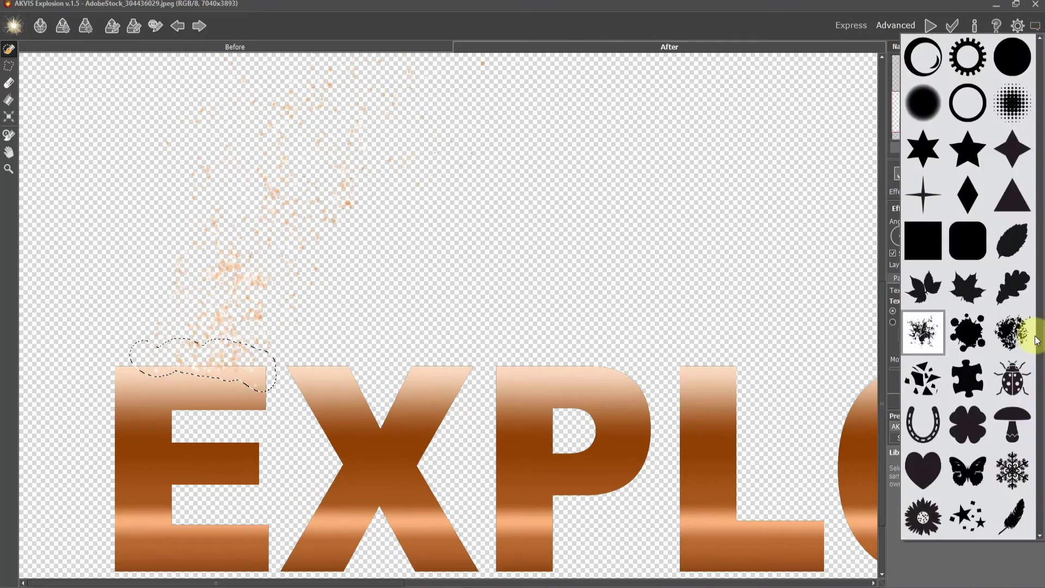
{"action": "left_click", "coordinate": [923, 103]}
{"action": "left_click", "coordinate": [1009, 310]}
{"action": "left_click", "coordinate": [1010, 307]}
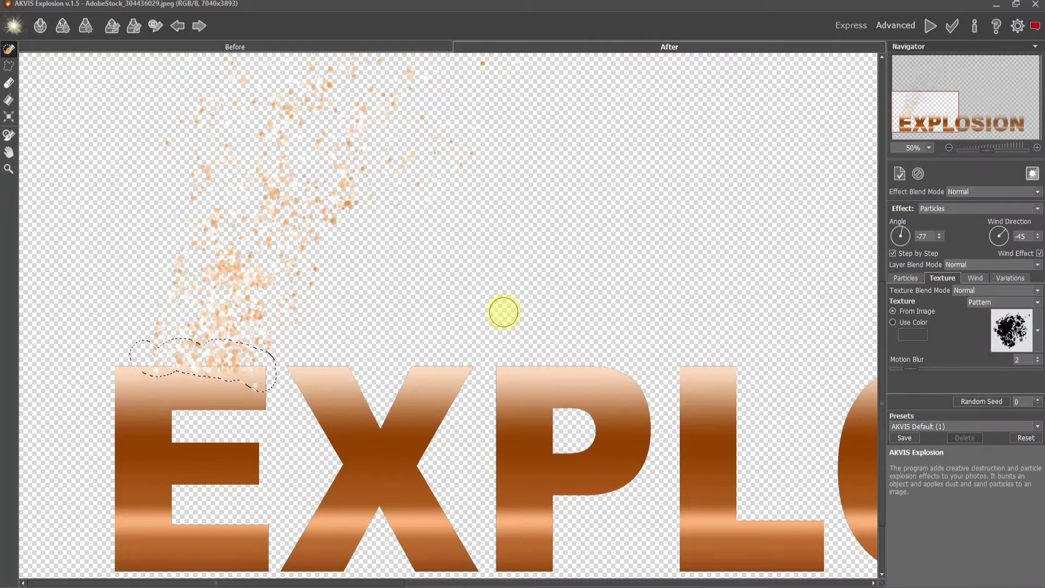
- Set Wind Direction to -2, wind Fading to 12 and the particle Angle to -37
{"action": "left_click_drag", "start_coordinate": [1007, 238], "coordinate": [1010, 241]}
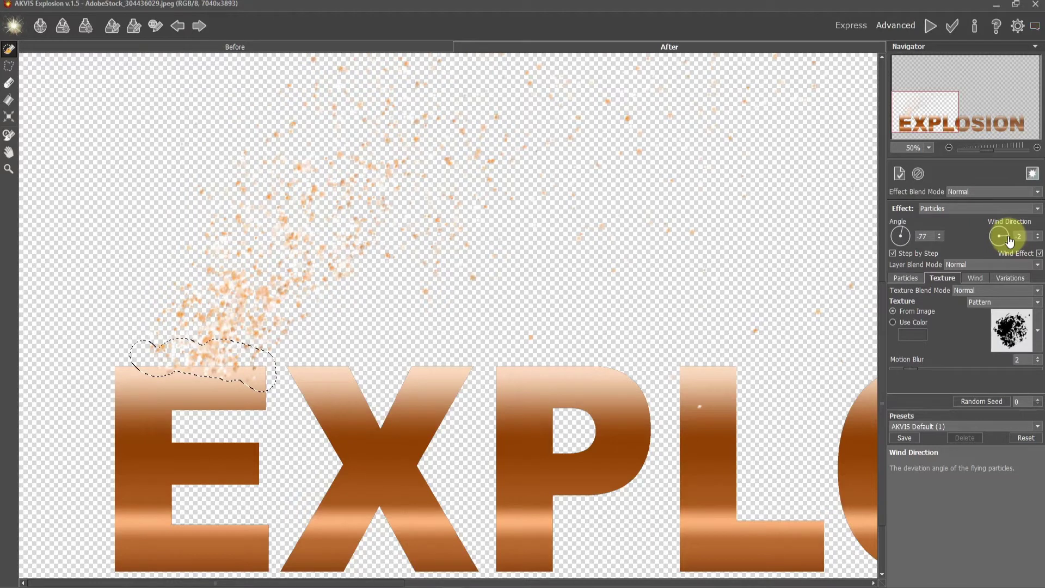
{"action": "left_click", "coordinate": [975, 278]}
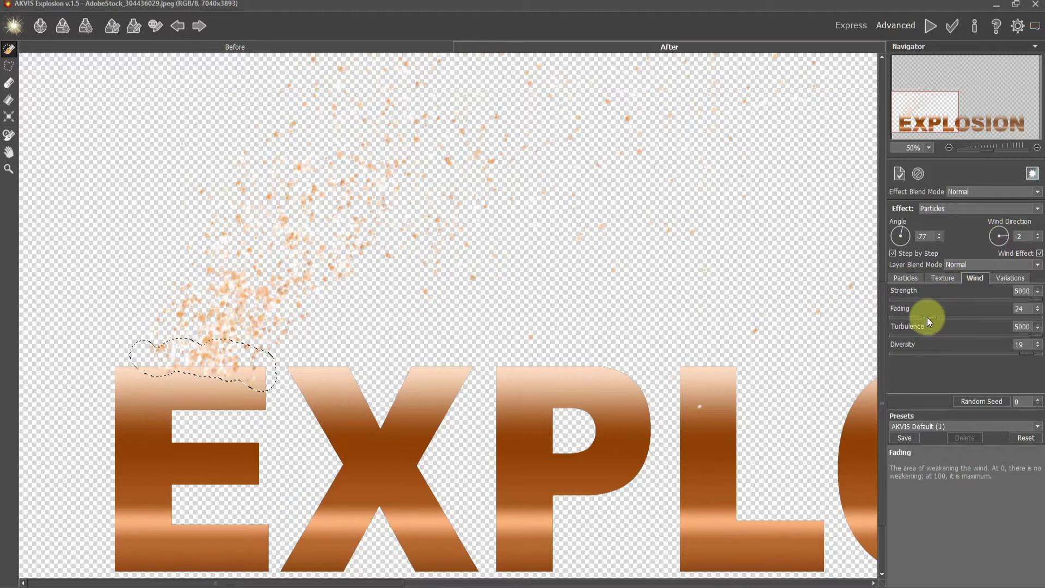
{"action": "left_click_drag", "start_coordinate": [926, 317], "coordinate": [913, 316]}
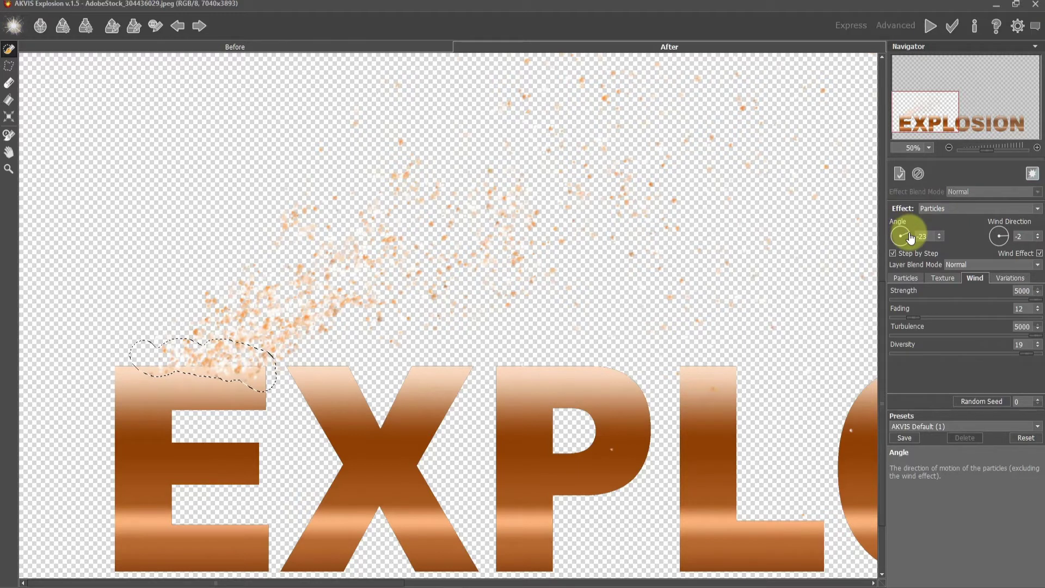
{"action": "left_click_drag", "start_coordinate": [911, 235], "coordinate": [909, 233]}
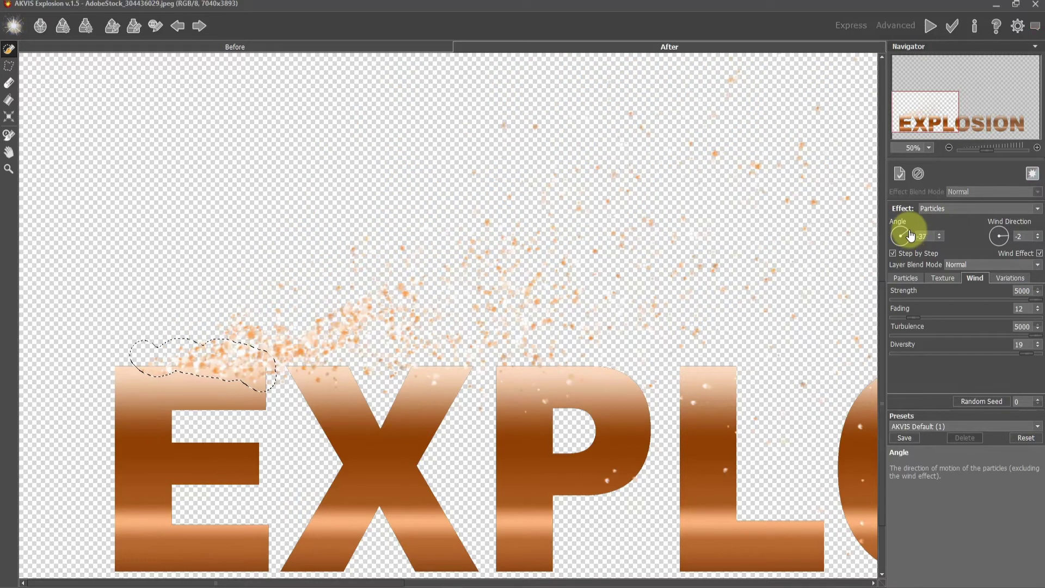
- Set Rotation Variation to 142, Aspect Variation to 57 and the particle Density to 52
{"action": "left_click", "coordinate": [1013, 277]}
{"action": "left_click_drag", "start_coordinate": [939, 316], "coordinate": [1027, 335]}
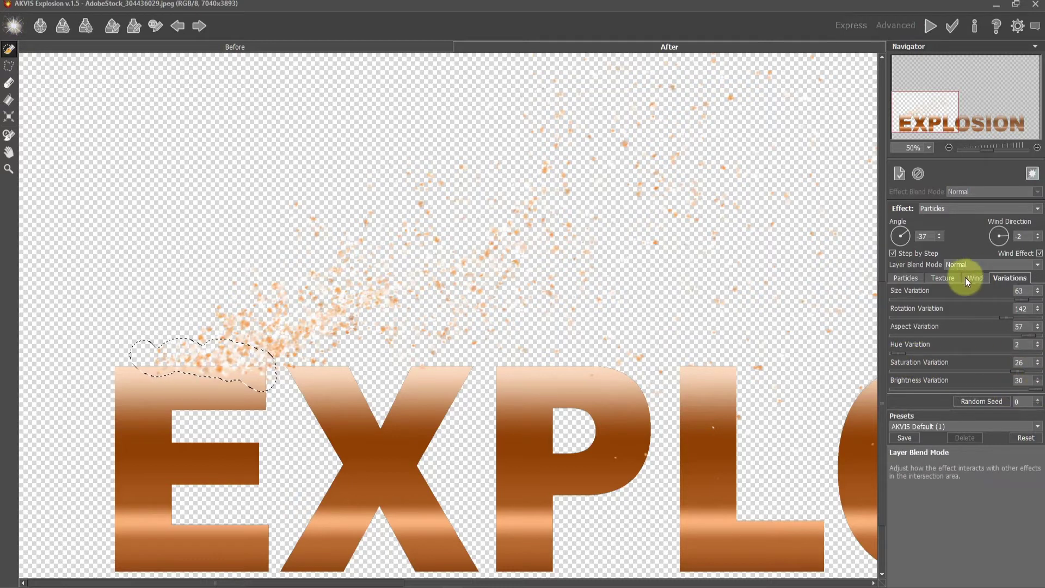
{"action": "left_click", "coordinate": [943, 279]}
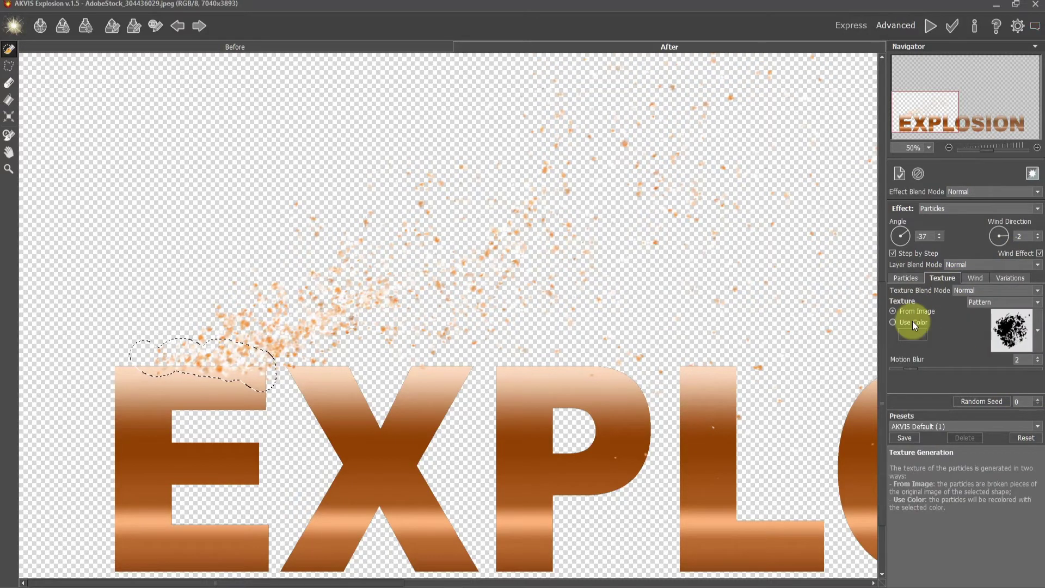
{"action": "left_click", "coordinate": [903, 278]}
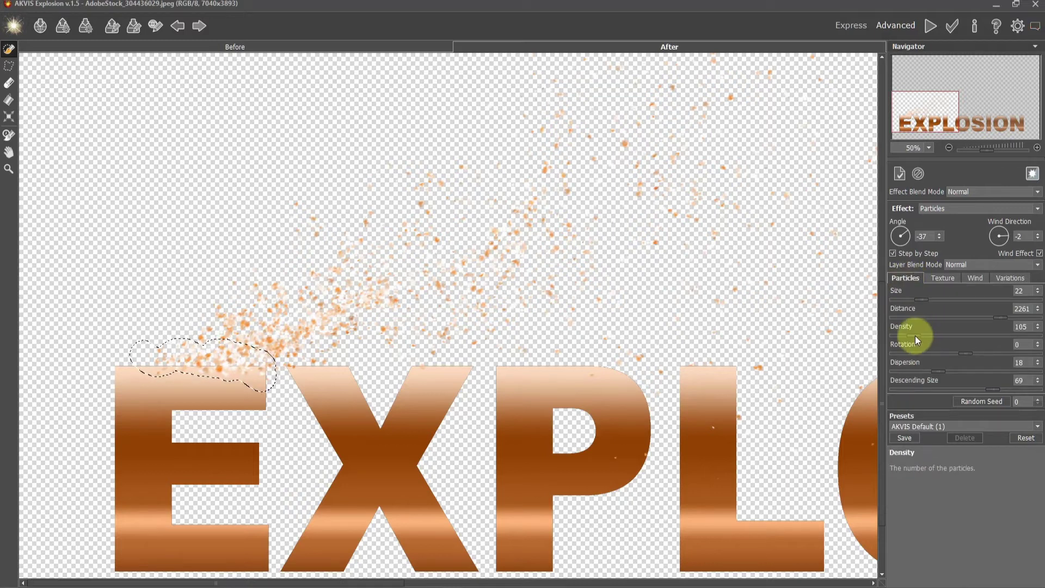
{"action": "left_click_drag", "start_coordinate": [916, 335], "coordinate": [905, 335]}
- Brush the particle effect along the middle bar of the letter E and the upper ends of the X
{"action": "left_click_drag", "start_coordinate": [201, 443], "coordinate": [267, 446]}
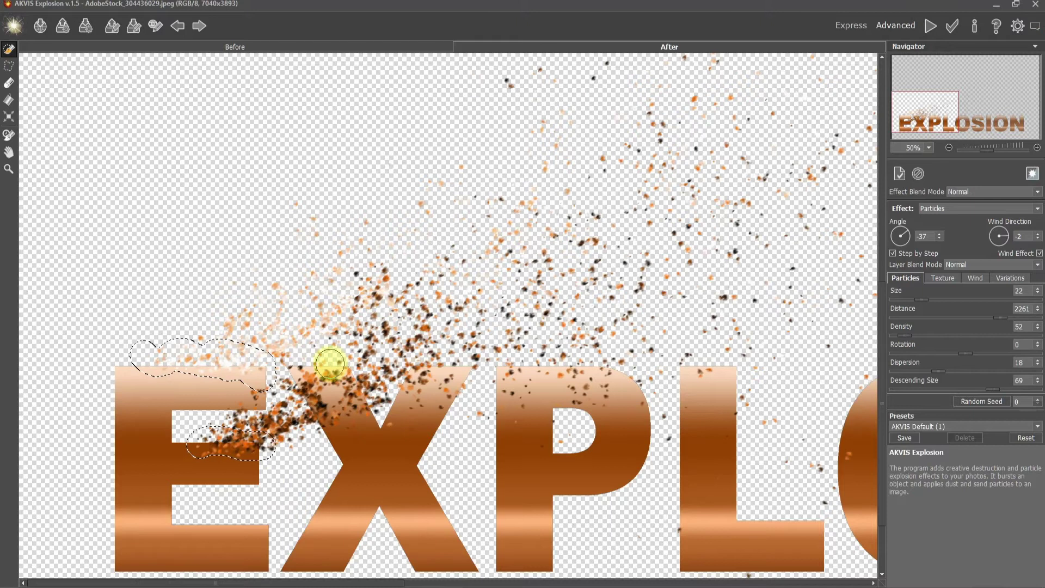
{"action": "left_click", "coordinate": [1000, 241]}
{"action": "left_click", "coordinate": [944, 278]}
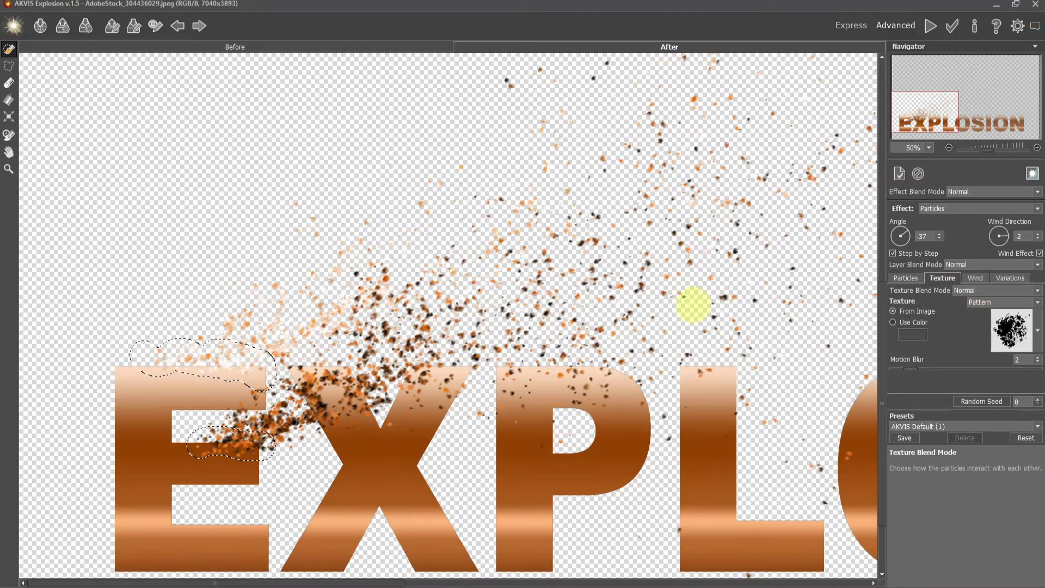
{"action": "left_click_drag", "start_coordinate": [322, 363], "coordinate": [347, 372]}
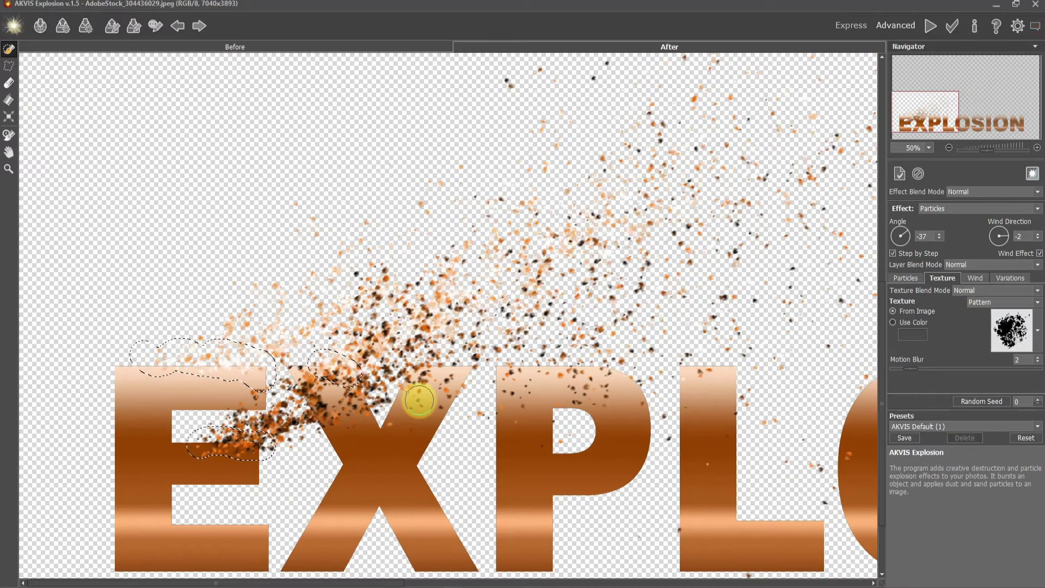
{"action": "left_click_drag", "start_coordinate": [452, 375], "coordinate": [442, 381]}
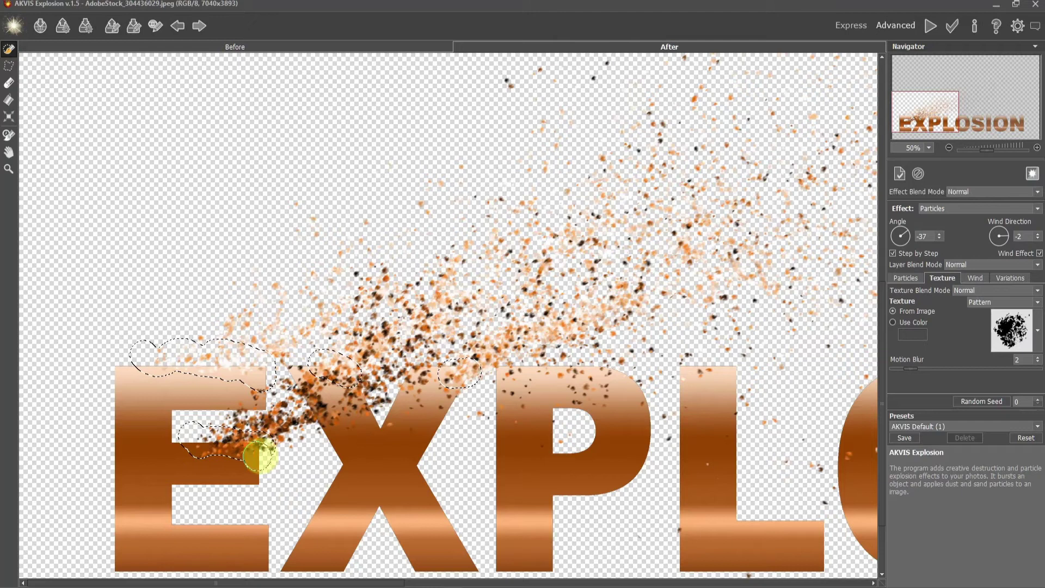
- Set the particle Density to 21, then brush the effect along the upper and right edges of the letters P and L
{"action": "left_click", "coordinate": [908, 278]}
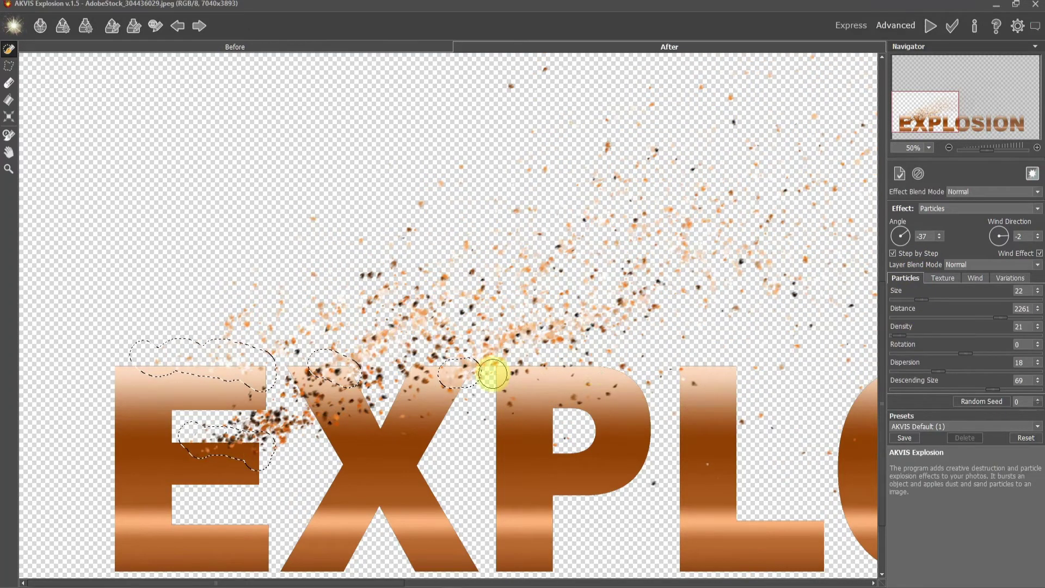
{"action": "mouse_move", "coordinate": [542, 363]}
{"action": "left_mouse_down"}
{"action": "mouse_move", "coordinate": [644, 375]}
{"action": "mouse_move", "coordinate": [526, 361]}
{"action": "left_mouse_up"}
{"action": "left_click_drag", "start_coordinate": [719, 366], "coordinate": [747, 404]}
{"action": "left_click_drag", "start_coordinate": [751, 464], "coordinate": [755, 480]}
{"action": "mouse_move", "coordinate": [631, 384]}
{"action": "left_mouse_down"}
{"action": "mouse_move", "coordinate": [653, 392]}
{"action": "mouse_move", "coordinate": [657, 431]}
{"action": "left_mouse_up"}
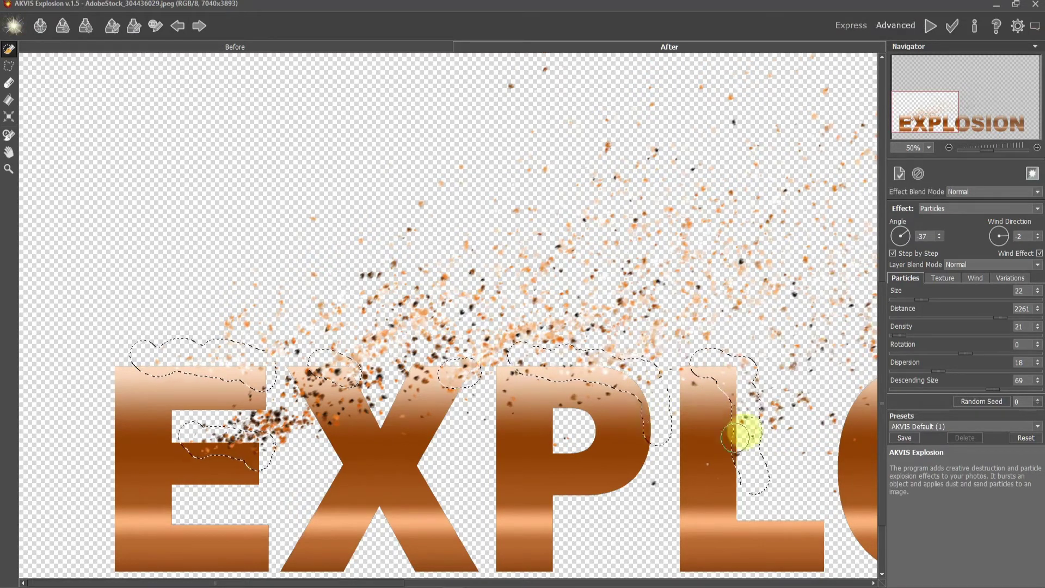
{"action": "left_click_drag", "start_coordinate": [776, 479], "coordinate": [306, 446]}
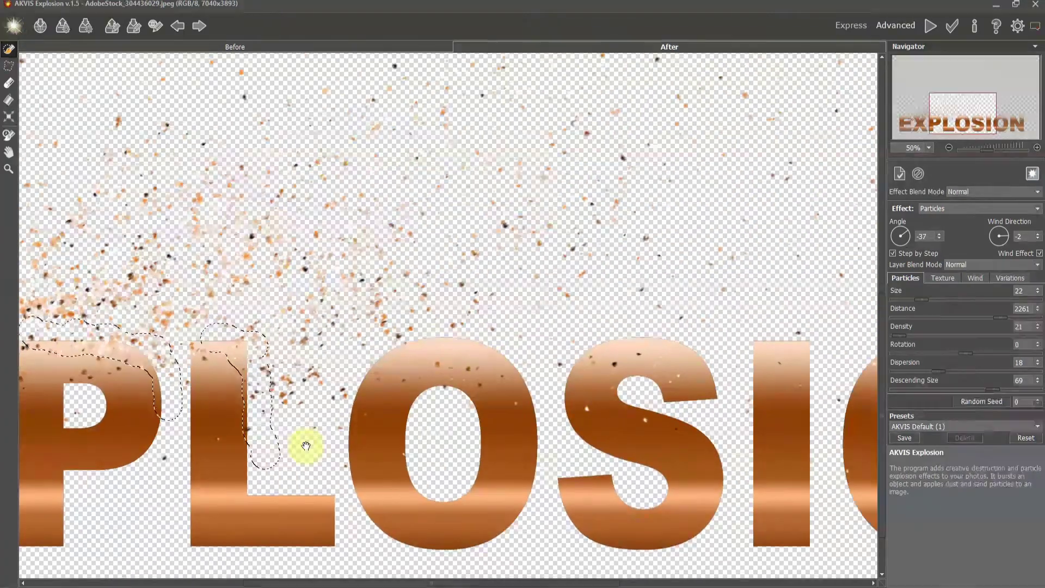
- Brush the particle effect along the upper, inner and right-hand edges of the remaining letters O, S, I, O and N
{"action": "left_click_drag", "start_coordinate": [418, 394], "coordinate": [420, 438]}
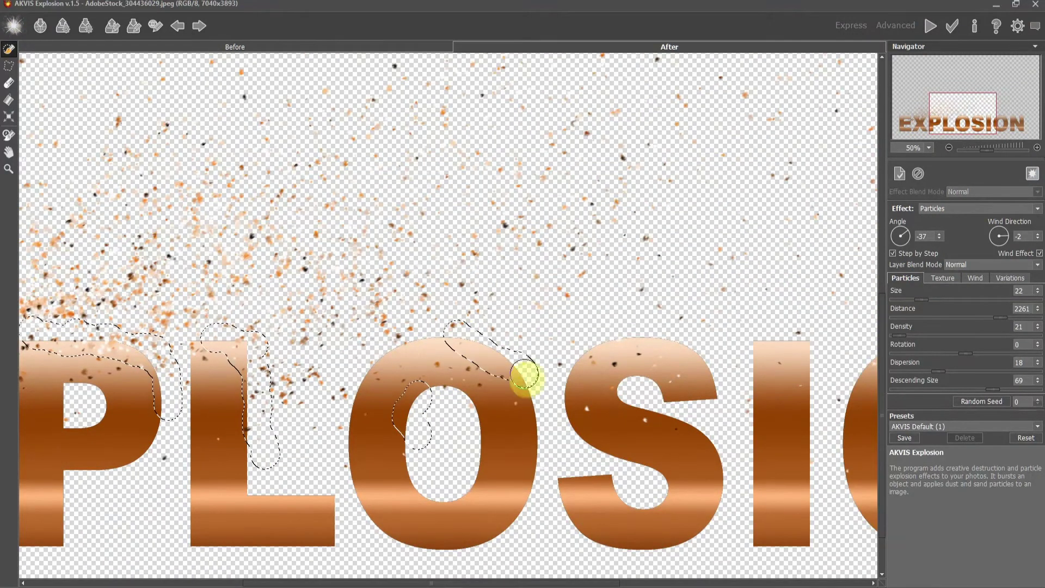
{"action": "mouse_move", "coordinate": [648, 335]}
{"action": "left_mouse_down"}
{"action": "mouse_move", "coordinate": [715, 390]}
{"action": "mouse_move", "coordinate": [620, 388]}
{"action": "left_mouse_up"}
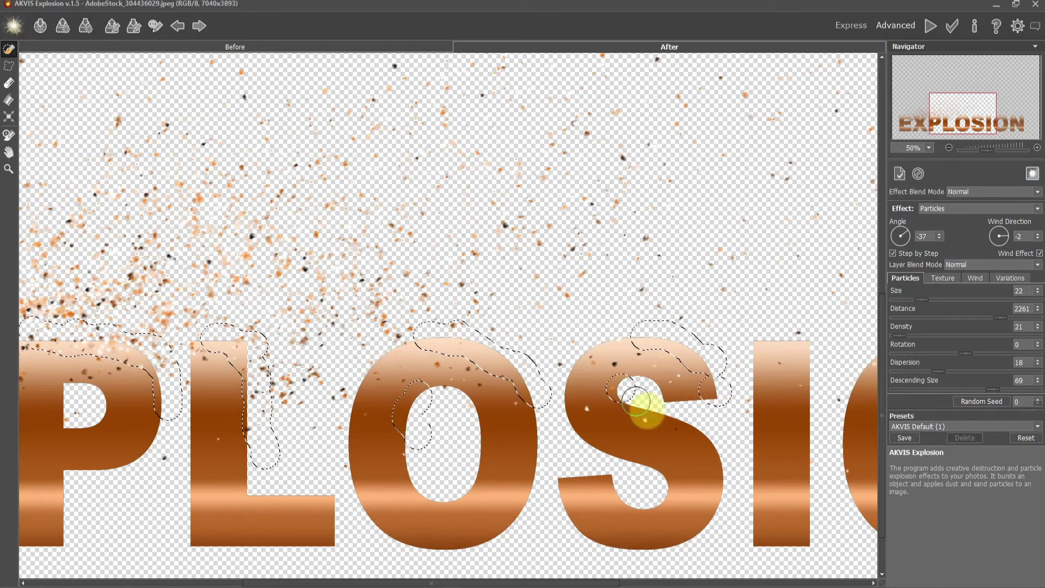
{"action": "left_click_drag", "start_coordinate": [581, 475], "coordinate": [619, 483]}
{"action": "mouse_move", "coordinate": [771, 341]}
{"action": "left_mouse_down"}
{"action": "mouse_move", "coordinate": [810, 394]}
{"action": "mouse_move", "coordinate": [822, 475]}
{"action": "mouse_move", "coordinate": [800, 483]}
{"action": "mouse_move", "coordinate": [321, 459]}
{"action": "left_mouse_up"}
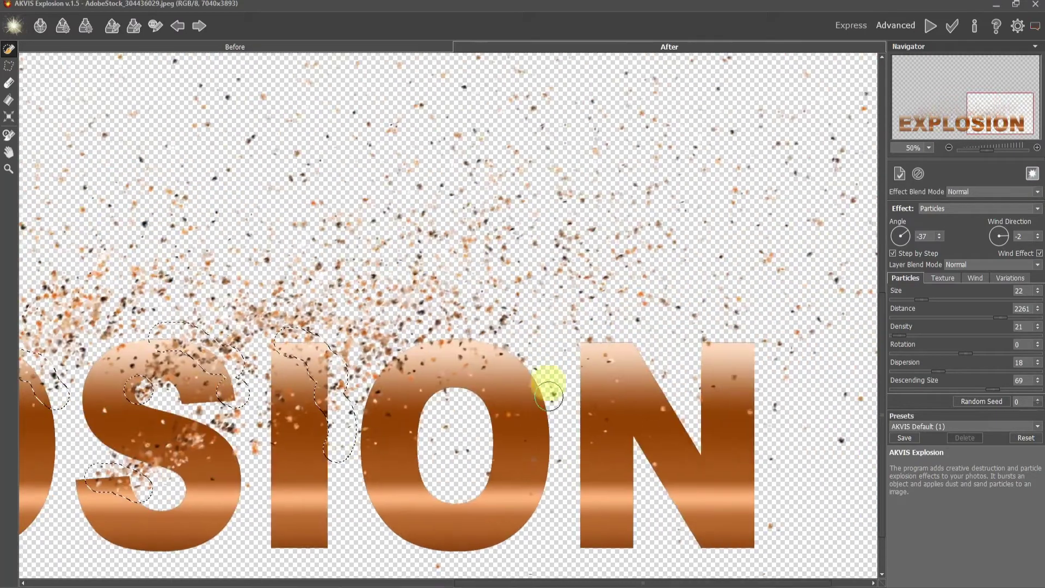
{"action": "left_click_drag", "start_coordinate": [454, 335], "coordinate": [550, 375]}
{"action": "left_click_drag", "start_coordinate": [615, 338], "coordinate": [764, 346]}
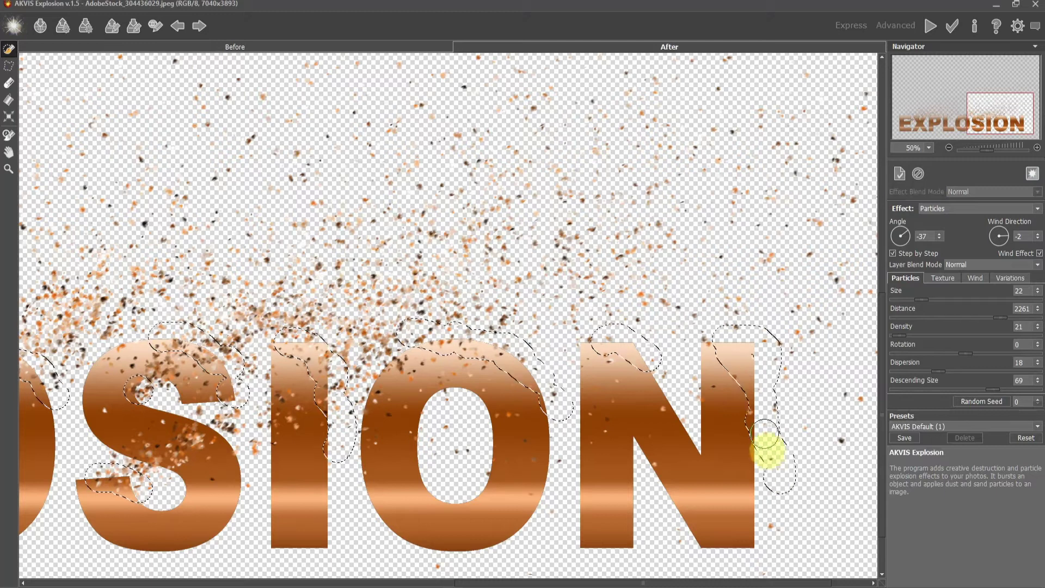
{"action": "left_click_drag", "start_coordinate": [767, 452], "coordinate": [642, 361]}
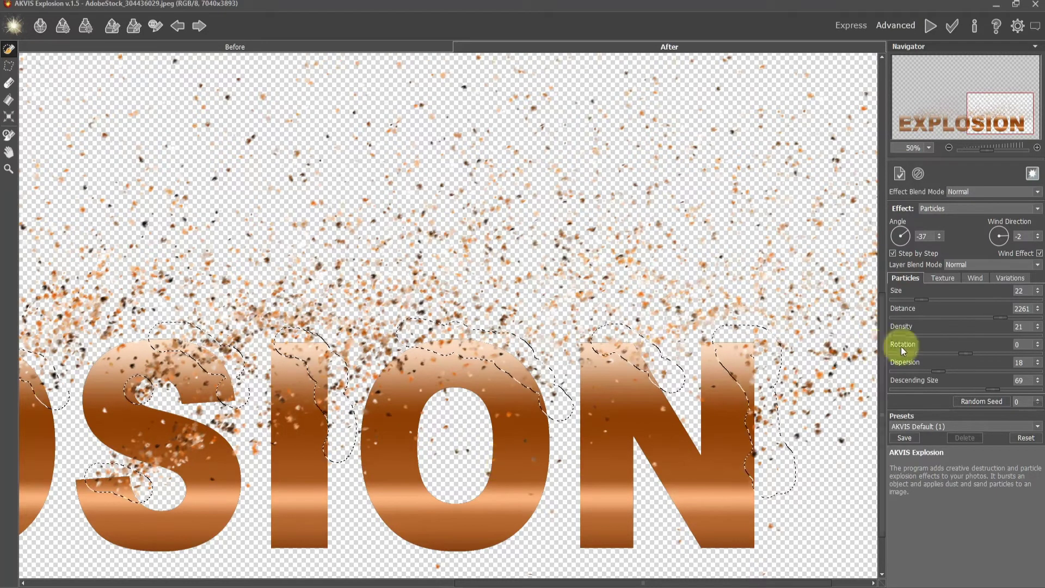
- Set the particle Size to 12 and the Density to 173 for the whole text
{"action": "left_click_drag", "start_coordinate": [920, 300], "coordinate": [904, 299]}
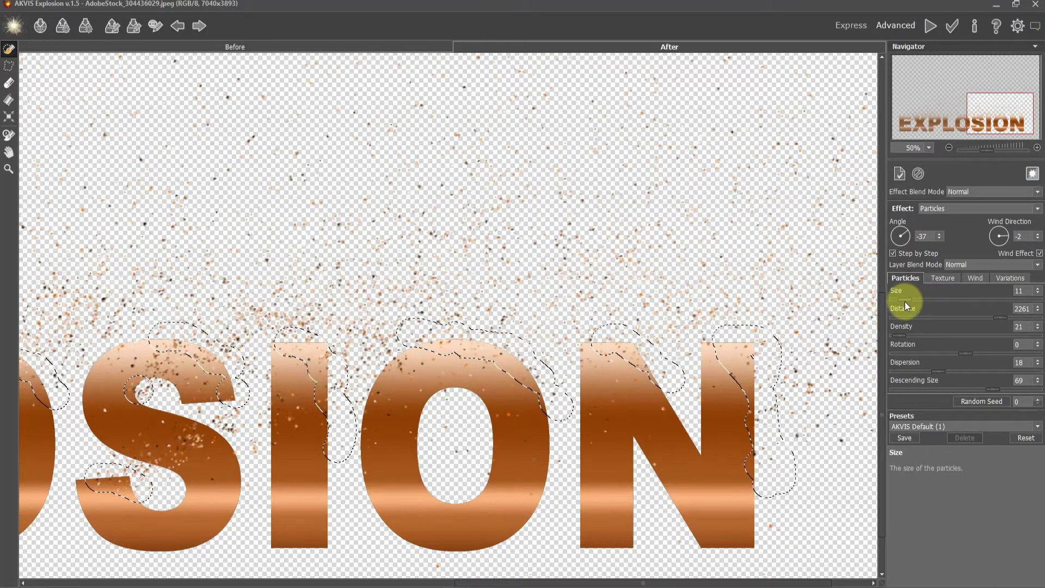
{"action": "left_click", "coordinate": [900, 336]}
{"action": "left_click_drag", "start_coordinate": [900, 338], "coordinate": [906, 334]}
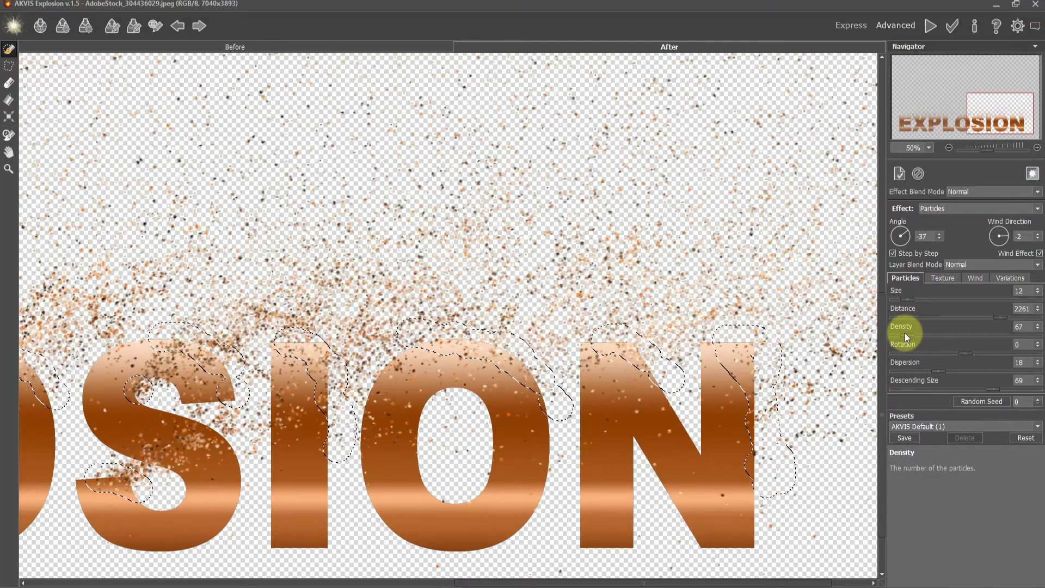
{"action": "key", "text": "ctrl+minus"}
{"action": "key", "text": "ctrl+minus"}
{"action": "double_click", "coordinate": [8, 152]}
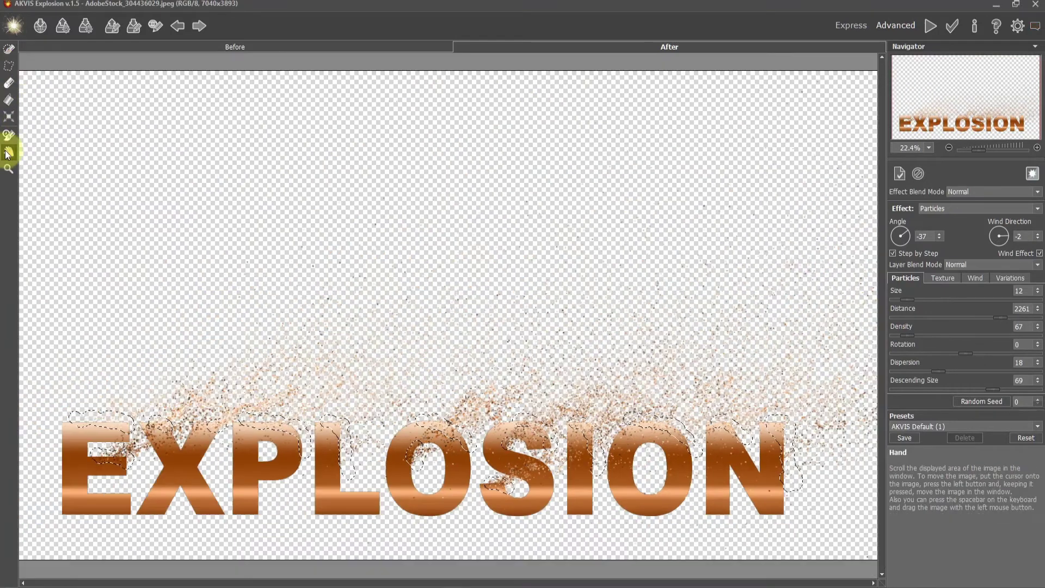
{"action": "left_click_drag", "start_coordinate": [913, 337], "coordinate": [927, 337]}
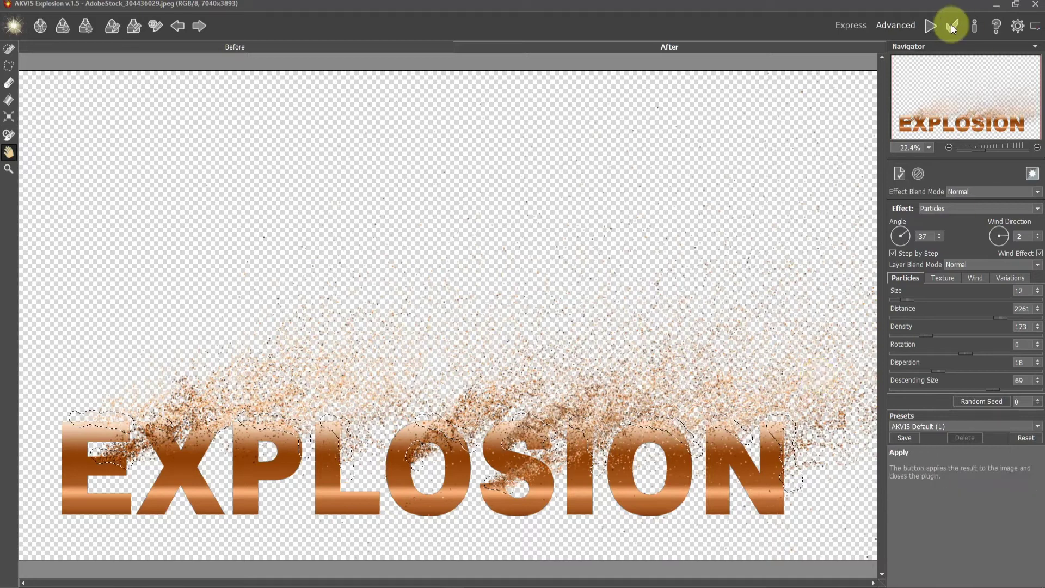
- Hide the background image and apply the effect so only particles are output, then make the EXPLOSION layer visible
{"action": "left_click", "coordinate": [1031, 173]}
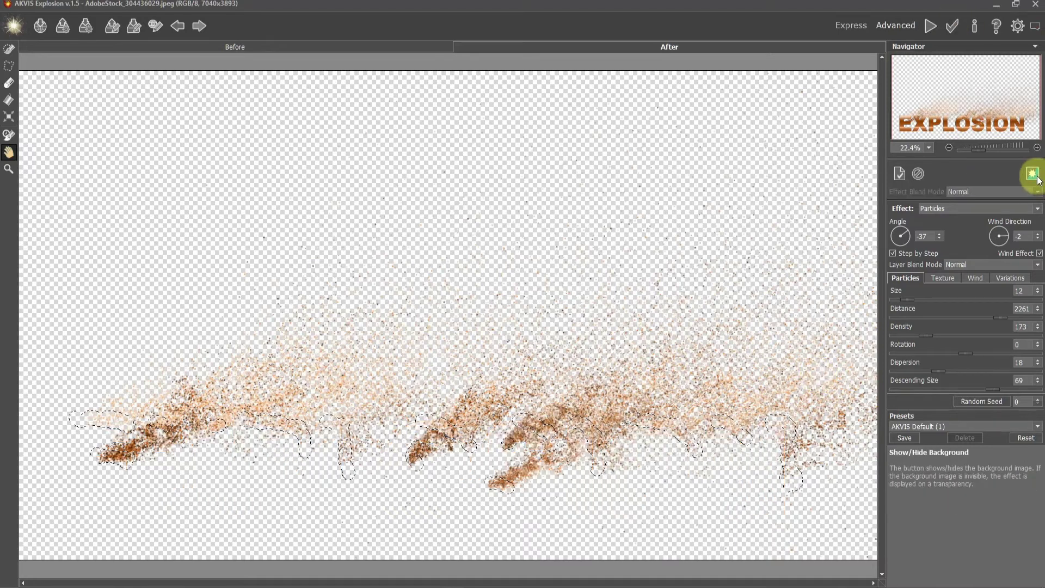
{"action": "left_click", "coordinate": [948, 25]}
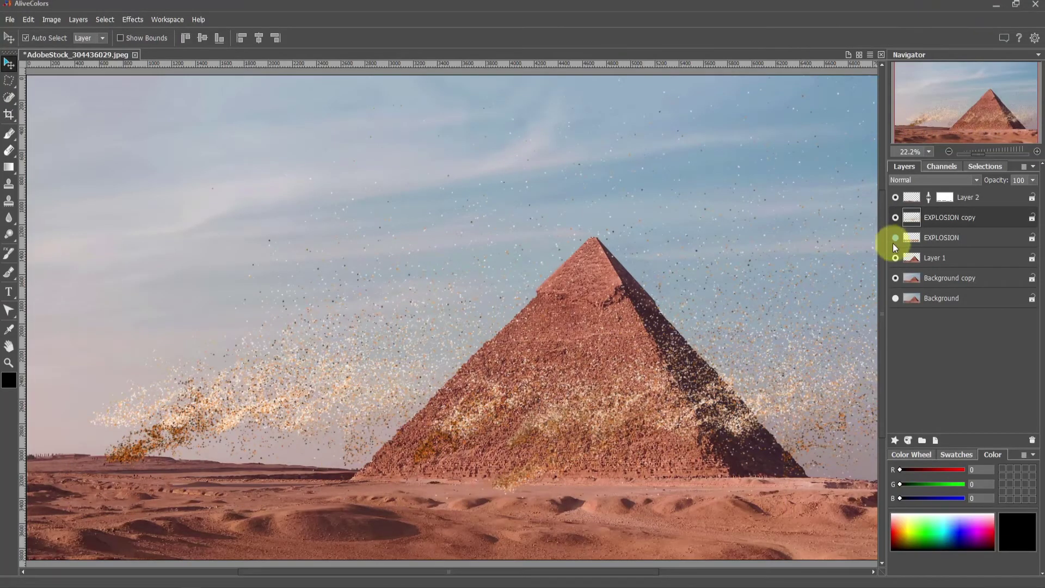
{"action": "left_click", "coordinate": [896, 237]}
- Add an Emboss layer effect to the EXPLOSION layer
{"action": "left_click", "coordinate": [957, 237]}
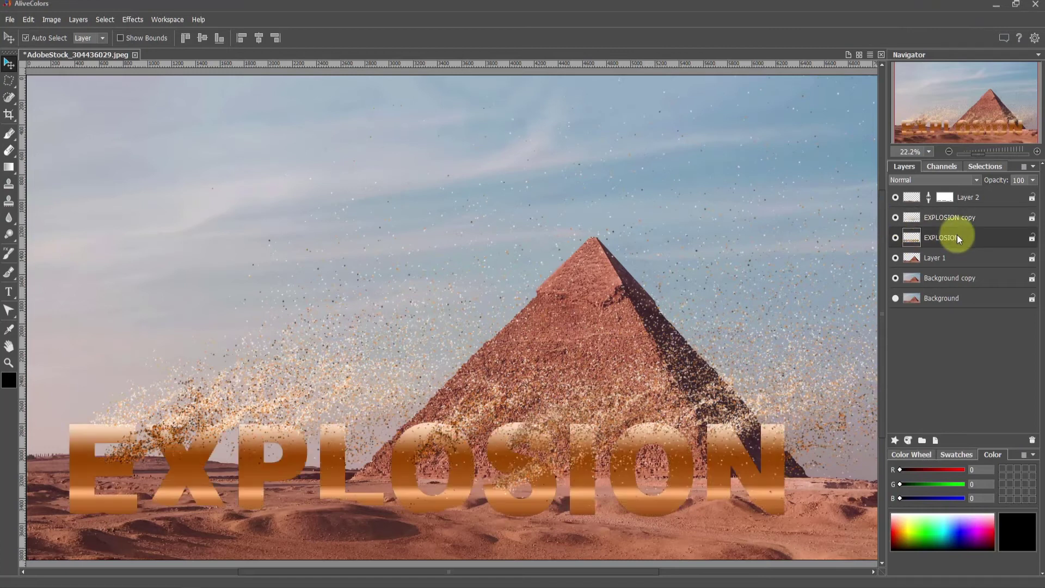
{"action": "left_click", "coordinate": [894, 440]}
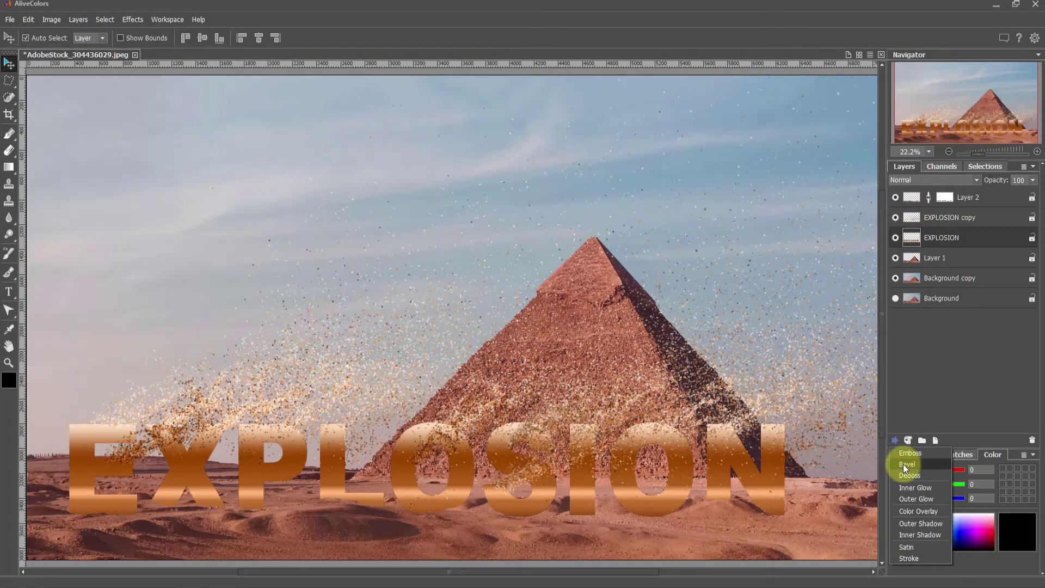
{"action": "left_click", "coordinate": [909, 455]}
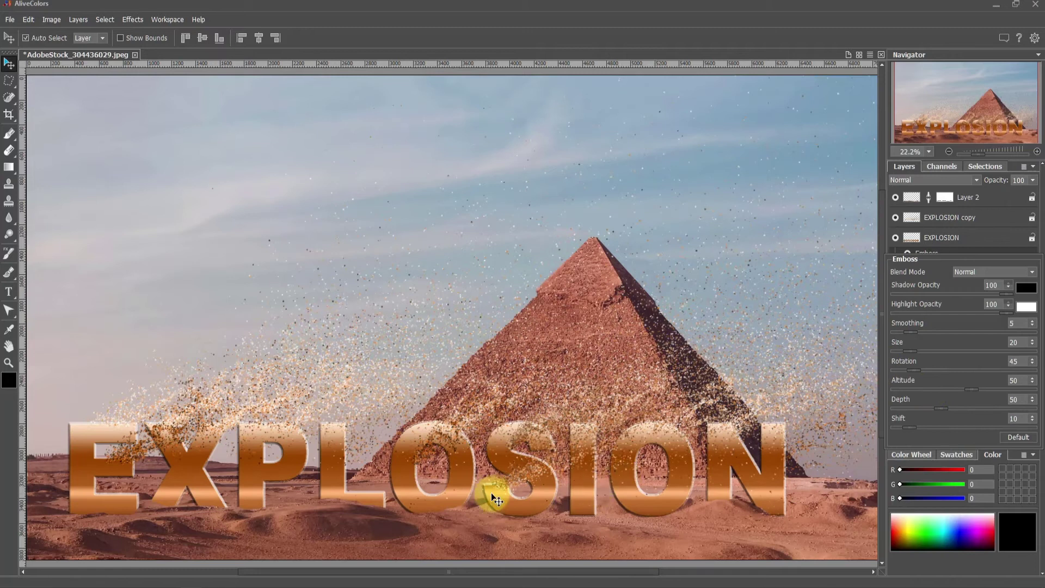
- Set the EXPLOSION layer's Emboss effect to Smoothing 0, Size 8, Depth 117 and Shift 49
{"action": "scroll", "coordinate": [492, 495], "scroll_direction": "up", "scroll_amount": 2}
{"action": "left_click_drag", "start_coordinate": [242, 412], "coordinate": [325, 394]}
{"action": "key", "text": "ctrl+z"}
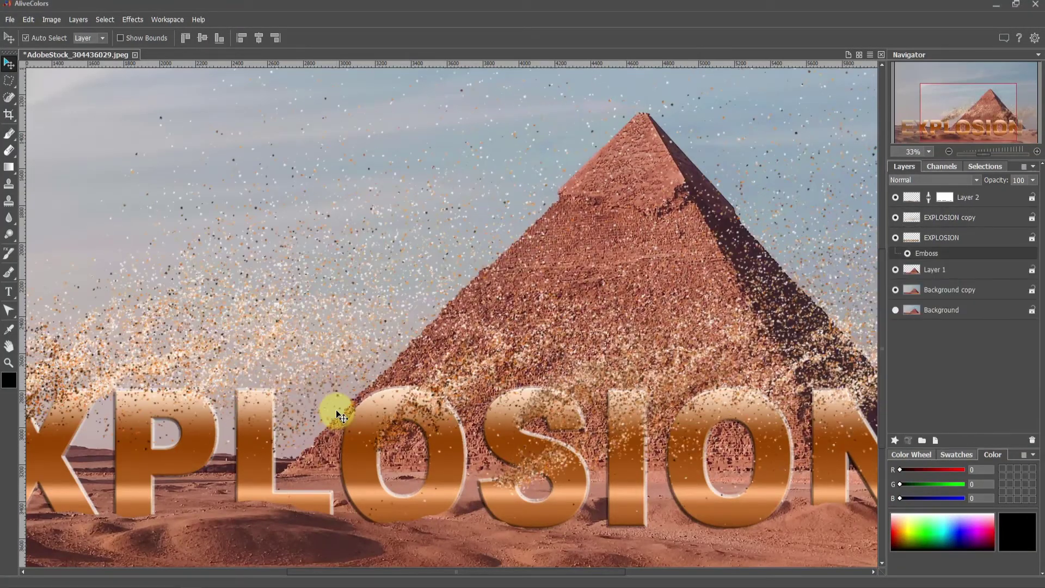
{"action": "left_click", "coordinate": [937, 253]}
{"action": "left_click_drag", "start_coordinate": [910, 351], "coordinate": [903, 348]}
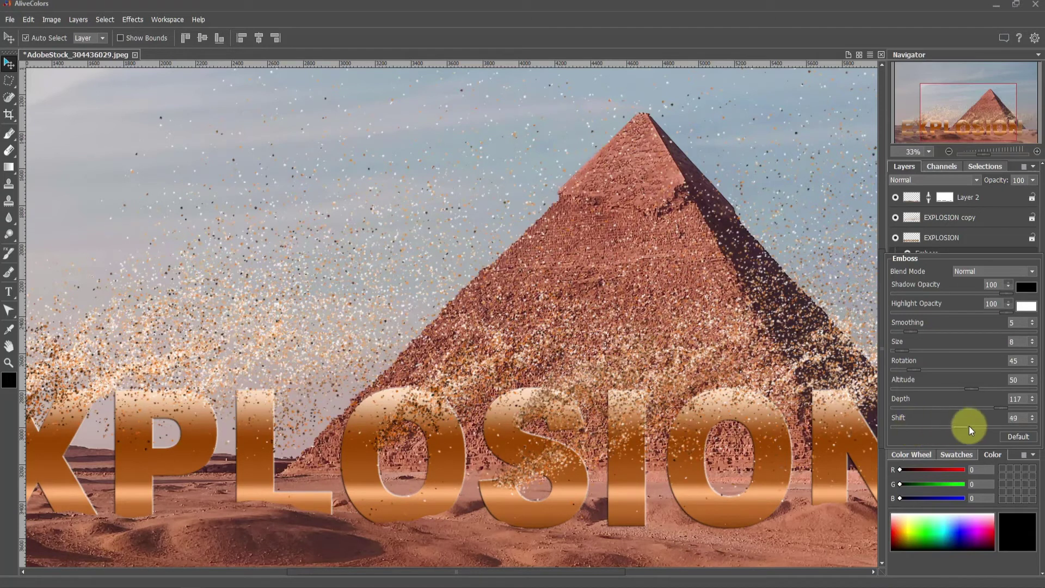
{"action": "left_click_drag", "start_coordinate": [912, 330], "coordinate": [870, 334]}
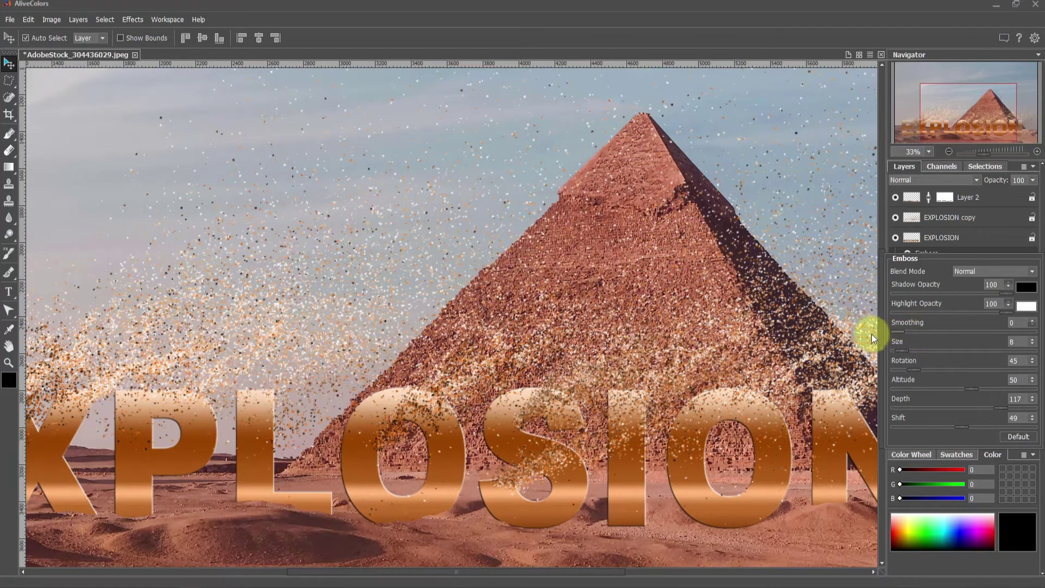
- Add a layer mask to the EXPLOSION layer
{"action": "left_click", "coordinate": [257, 411]}
{"action": "left_click_drag", "start_coordinate": [255, 410], "coordinate": [325, 392]}
{"action": "scroll", "coordinate": [286, 357], "scroll_direction": "up", "scroll_amount": 5}
{"action": "left_click", "coordinate": [946, 239]}
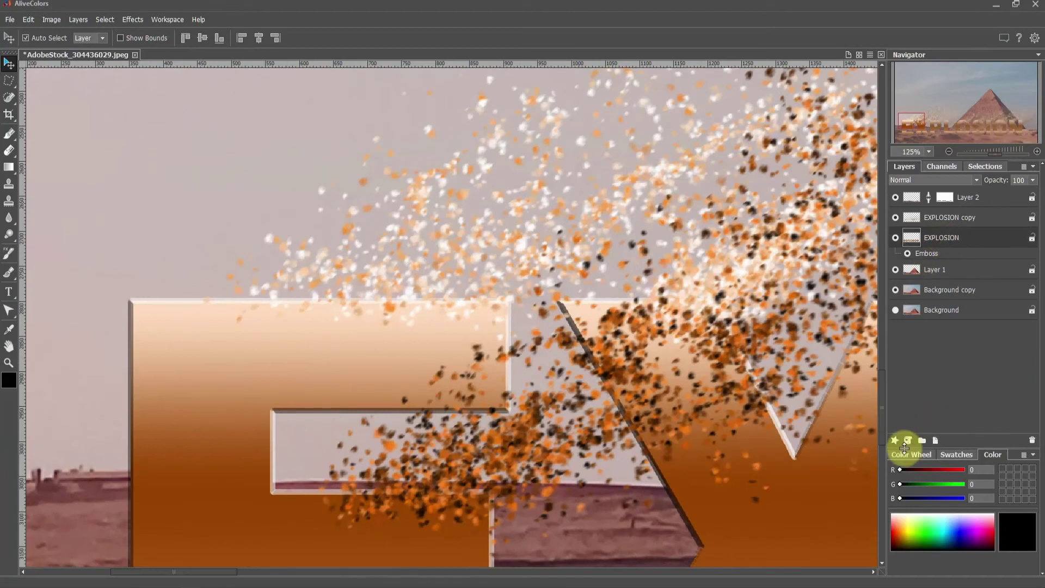
{"action": "left_click", "coordinate": [909, 440]}
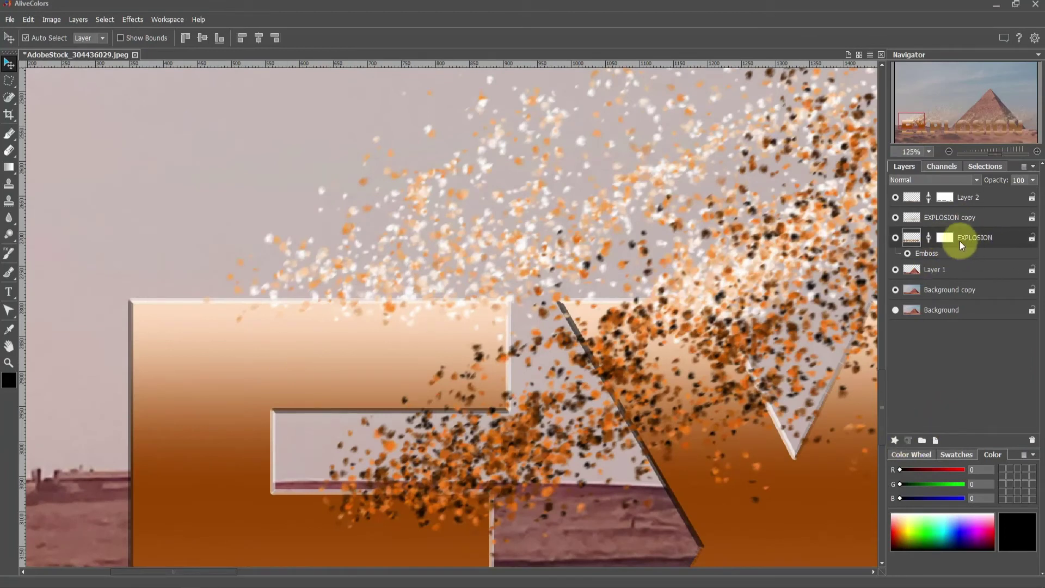
- Choose a soft brush with size 100 px and hardness 0%, and make the EXPLOSION layer's mask the painting target
{"action": "left_click", "coordinate": [9, 133]}
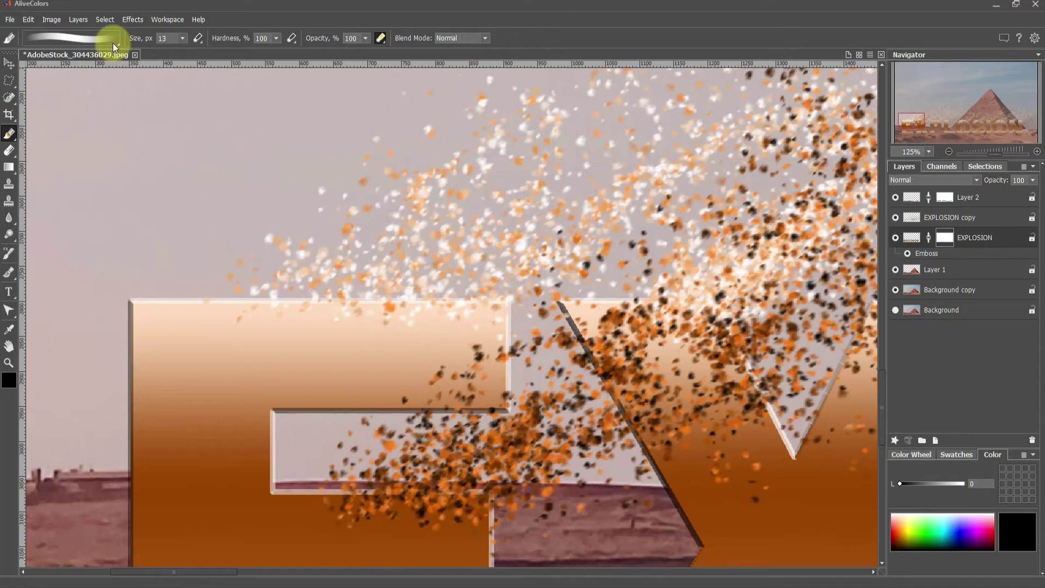
{"action": "left_click", "coordinate": [113, 44]}
{"action": "left_click", "coordinate": [64, 71]}
{"action": "left_click", "coordinate": [206, 264]}
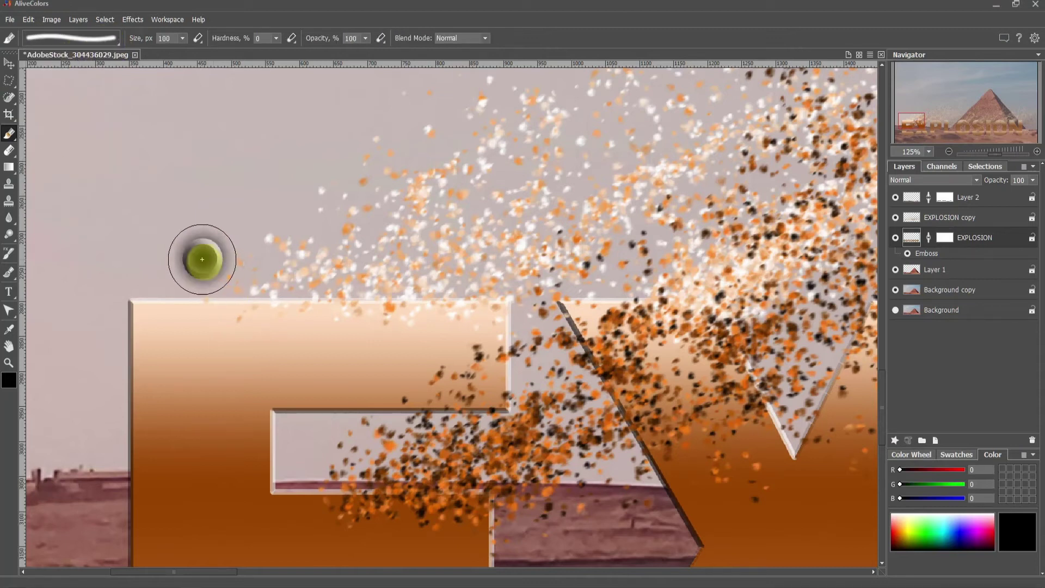
{"action": "key", "text": "ctrl+z"}
{"action": "left_click", "coordinate": [944, 237]}
- Paint black on the mask over the edges of the letters E, X, P and L where the particles break away
{"action": "mouse_move", "coordinate": [203, 280]}
{"action": "left_mouse_down"}
{"action": "mouse_move", "coordinate": [287, 296]}
{"action": "mouse_move", "coordinate": [479, 299]}
{"action": "mouse_move", "coordinate": [509, 319]}
{"action": "mouse_move", "coordinate": [514, 348]}
{"action": "left_mouse_up"}
{"action": "mouse_move", "coordinate": [475, 306]}
{"action": "left_mouse_down"}
{"action": "mouse_move", "coordinate": [322, 273]}
{"action": "mouse_move", "coordinate": [205, 276]}
{"action": "mouse_move", "coordinate": [327, 297]}
{"action": "left_mouse_up"}
{"action": "mouse_move", "coordinate": [536, 472]}
{"action": "left_mouse_down"}
{"action": "mouse_move", "coordinate": [491, 499]}
{"action": "mouse_move", "coordinate": [340, 489]}
{"action": "mouse_move", "coordinate": [486, 517]}
{"action": "mouse_move", "coordinate": [515, 530]}
{"action": "mouse_move", "coordinate": [505, 538]}
{"action": "mouse_move", "coordinate": [512, 533]}
{"action": "mouse_move", "coordinate": [426, 485]}
{"action": "mouse_move", "coordinate": [322, 482]}
{"action": "left_mouse_up"}
{"action": "mouse_move", "coordinate": [645, 490]}
{"action": "left_mouse_down"}
{"action": "mouse_move", "coordinate": [450, 248]}
{"action": "mouse_move", "coordinate": [405, 435]}
{"action": "left_mouse_up"}
{"action": "mouse_move", "coordinate": [415, 230]}
{"action": "left_mouse_down"}
{"action": "mouse_move", "coordinate": [484, 270]}
{"action": "mouse_move", "coordinate": [522, 315]}
{"action": "mouse_move", "coordinate": [396, 249]}
{"action": "mouse_move", "coordinate": [500, 301]}
{"action": "mouse_move", "coordinate": [551, 352]}
{"action": "mouse_move", "coordinate": [503, 308]}
{"action": "mouse_move", "coordinate": [477, 317]}
{"action": "mouse_move", "coordinate": [444, 300]}
{"action": "left_mouse_up"}
{"action": "left_click_drag", "start_coordinate": [631, 257], "coordinate": [642, 238]}
{"action": "mouse_move", "coordinate": [729, 242]}
{"action": "left_mouse_down"}
{"action": "mouse_move", "coordinate": [751, 258]}
{"action": "mouse_move", "coordinate": [758, 281]}
{"action": "mouse_move", "coordinate": [732, 274]}
{"action": "mouse_move", "coordinate": [783, 292]}
{"action": "mouse_move", "coordinate": [740, 324]}
{"action": "left_mouse_up"}
{"action": "mouse_move", "coordinate": [838, 365]}
{"action": "left_mouse_down"}
{"action": "mouse_move", "coordinate": [646, 252]}
{"action": "mouse_move", "coordinate": [566, 285]}
{"action": "left_mouse_up"}
{"action": "mouse_move", "coordinate": [470, 216]}
{"action": "left_mouse_down"}
{"action": "mouse_move", "coordinate": [719, 262]}
{"action": "mouse_move", "coordinate": [762, 300]}
{"action": "mouse_move", "coordinate": [671, 254]}
{"action": "mouse_move", "coordinate": [762, 307]}
{"action": "mouse_move", "coordinate": [307, 353]}
{"action": "mouse_move", "coordinate": [252, 296]}
{"action": "left_mouse_up"}
{"action": "mouse_move", "coordinate": [349, 177]}
{"action": "left_mouse_down"}
{"action": "mouse_move", "coordinate": [396, 182]}
{"action": "mouse_move", "coordinate": [419, 240]}
{"action": "mouse_move", "coordinate": [443, 373]}
{"action": "mouse_move", "coordinate": [434, 332]}
{"action": "left_mouse_up"}
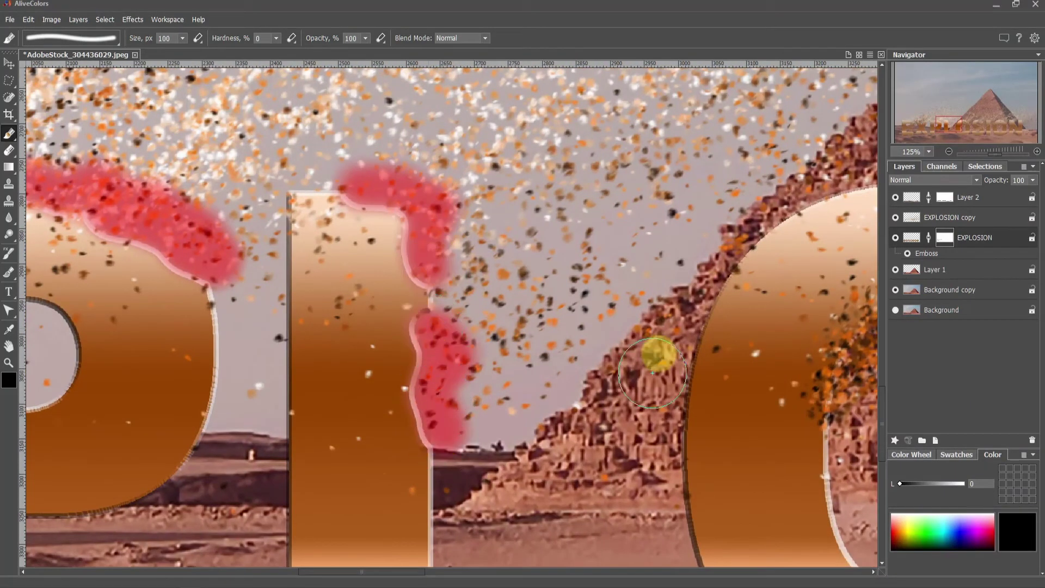
- Mask out the upper-right and inner-left edges of the first O and the upper, inner and lower edges of the S
{"action": "left_click_drag", "start_coordinate": [708, 349], "coordinate": [245, 264]}
{"action": "mouse_move", "coordinate": [435, 261]}
{"action": "left_mouse_down"}
{"action": "mouse_move", "coordinate": [366, 334]}
{"action": "mouse_move", "coordinate": [396, 343]}
{"action": "mouse_move", "coordinate": [455, 272]}
{"action": "left_mouse_up"}
{"action": "mouse_move", "coordinate": [509, 124]}
{"action": "left_mouse_down"}
{"action": "mouse_move", "coordinate": [603, 177]}
{"action": "mouse_move", "coordinate": [655, 240]}
{"action": "mouse_move", "coordinate": [616, 166]}
{"action": "mouse_move", "coordinate": [548, 151]}
{"action": "left_mouse_up"}
{"action": "mouse_move", "coordinate": [731, 280]}
{"action": "left_mouse_down"}
{"action": "mouse_move", "coordinate": [587, 212]}
{"action": "mouse_move", "coordinate": [268, 138]}
{"action": "left_mouse_up"}
{"action": "mouse_move", "coordinate": [356, 326]}
{"action": "left_mouse_down"}
{"action": "mouse_move", "coordinate": [420, 339]}
{"action": "mouse_move", "coordinate": [411, 340]}
{"action": "left_mouse_up"}
{"action": "left_click_drag", "start_coordinate": [577, 264], "coordinate": [381, 431]}
{"action": "mouse_move", "coordinate": [333, 157]}
{"action": "left_mouse_down"}
{"action": "mouse_move", "coordinate": [387, 173]}
{"action": "mouse_move", "coordinate": [441, 214]}
{"action": "mouse_move", "coordinate": [393, 200]}
{"action": "left_mouse_up"}
{"action": "mouse_move", "coordinate": [258, 275]}
{"action": "left_mouse_down"}
{"action": "mouse_move", "coordinate": [219, 289]}
{"action": "mouse_move", "coordinate": [259, 303]}
{"action": "mouse_move", "coordinate": [272, 321]}
{"action": "left_mouse_up"}
- Mask out the upper and right edges of the letters I, O and N where the particles break away
{"action": "left_click_drag", "start_coordinate": [602, 285], "coordinate": [279, 327]}
{"action": "mouse_move", "coordinate": [376, 198]}
{"action": "left_mouse_down"}
{"action": "mouse_move", "coordinate": [361, 218]}
{"action": "mouse_move", "coordinate": [400, 298]}
{"action": "mouse_move", "coordinate": [362, 235]}
{"action": "mouse_move", "coordinate": [297, 197]}
{"action": "mouse_move", "coordinate": [374, 309]}
{"action": "mouse_move", "coordinate": [396, 385]}
{"action": "left_mouse_up"}
{"action": "left_click_drag", "start_coordinate": [513, 258], "coordinate": [150, 292]}
{"action": "mouse_move", "coordinate": [302, 223]}
{"action": "left_mouse_down"}
{"action": "mouse_move", "coordinate": [387, 248]}
{"action": "mouse_move", "coordinate": [426, 243]}
{"action": "mouse_move", "coordinate": [521, 310]}
{"action": "mouse_move", "coordinate": [561, 359]}
{"action": "mouse_move", "coordinate": [273, 240]}
{"action": "mouse_move", "coordinate": [461, 322]}
{"action": "mouse_move", "coordinate": [473, 296]}
{"action": "mouse_move", "coordinate": [561, 360]}
{"action": "mouse_move", "coordinate": [602, 450]}
{"action": "left_mouse_up"}
{"action": "mouse_move", "coordinate": [644, 361]}
{"action": "left_mouse_down"}
{"action": "mouse_move", "coordinate": [199, 280]}
{"action": "mouse_move", "coordinate": [204, 266]}
{"action": "left_mouse_up"}
{"action": "mouse_move", "coordinate": [327, 118]}
{"action": "left_mouse_down"}
{"action": "mouse_move", "coordinate": [374, 194]}
{"action": "mouse_move", "coordinate": [472, 279]}
{"action": "left_mouse_up"}
{"action": "left_click_drag", "start_coordinate": [762, 237], "coordinate": [541, 332]}
{"action": "mouse_move", "coordinate": [381, 235]}
{"action": "left_mouse_down"}
{"action": "mouse_move", "coordinate": [451, 326]}
{"action": "mouse_move", "coordinate": [442, 442]}
{"action": "left_mouse_up"}
{"action": "left_click_drag", "start_coordinate": [372, 253], "coordinate": [410, 291]}
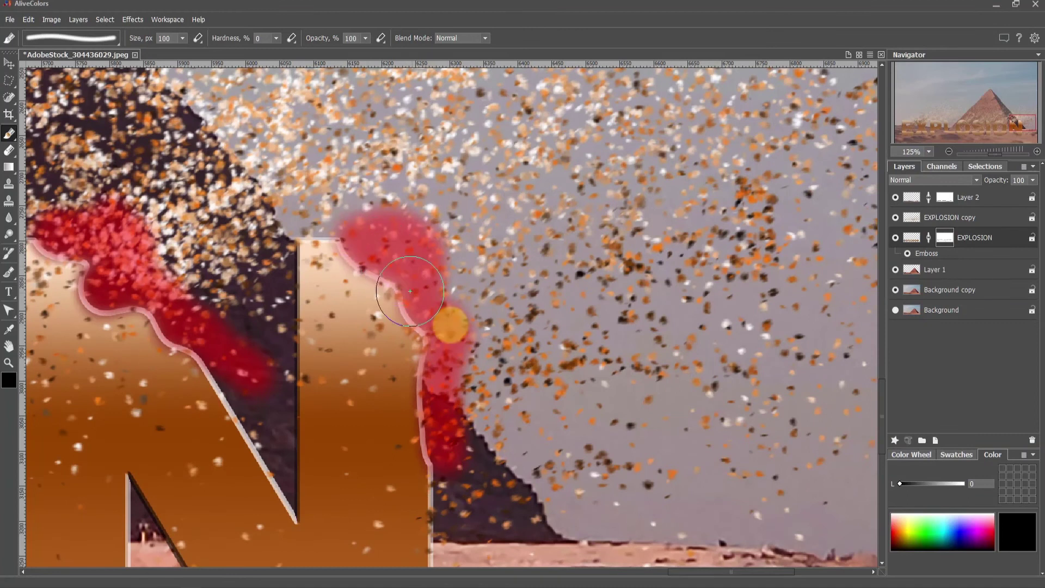
- Leave mask editing and open Layer 1 in AKVIS Explosion with the Particles effect
{"action": "double_click", "coordinate": [7, 347]}
{"action": "left_click", "coordinate": [514, 431]}
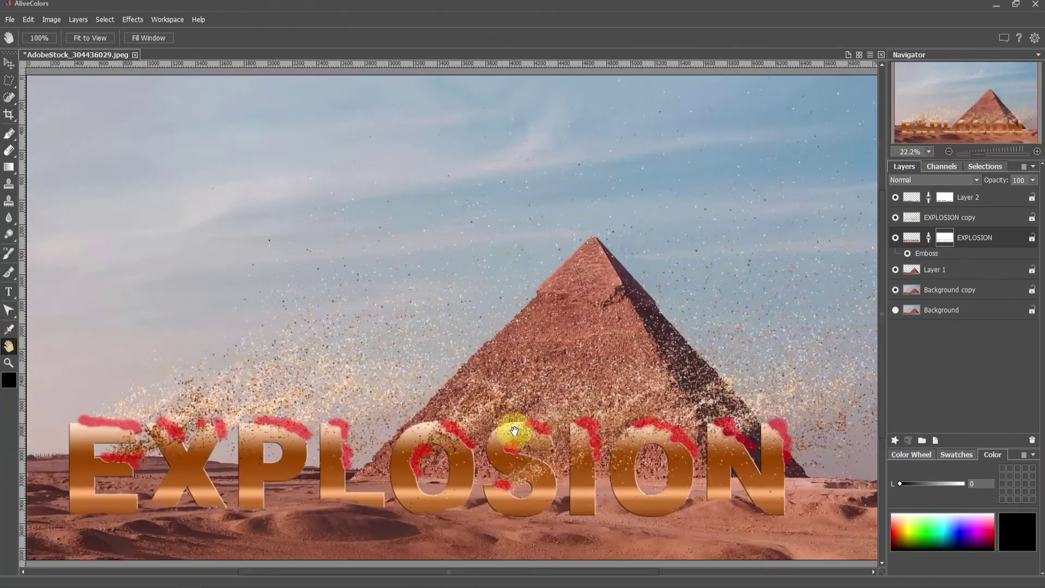
{"action": "left_click", "coordinate": [913, 239]}
{"action": "left_click", "coordinate": [943, 276]}
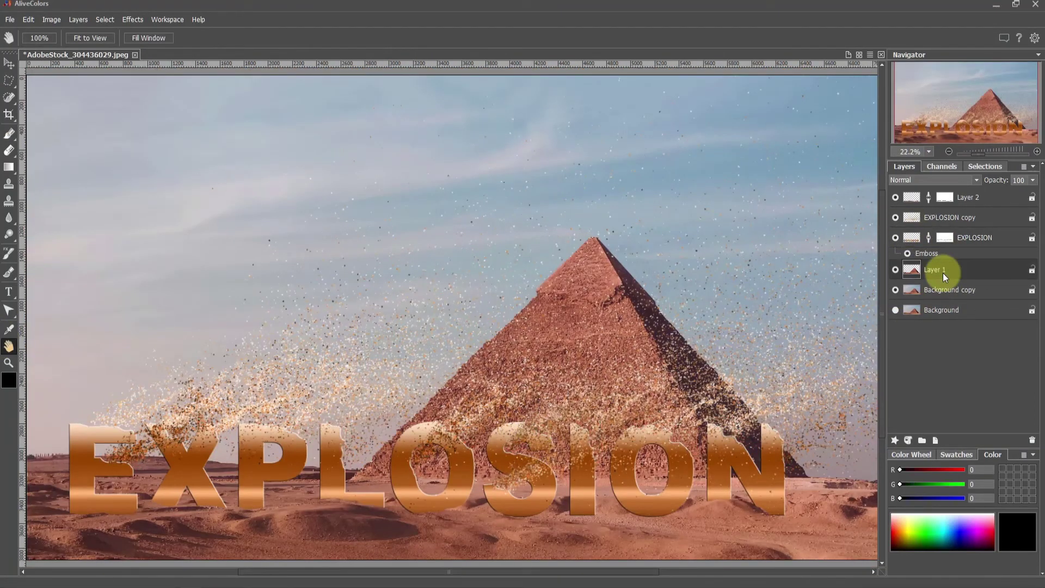
{"action": "left_click", "coordinate": [133, 19]}
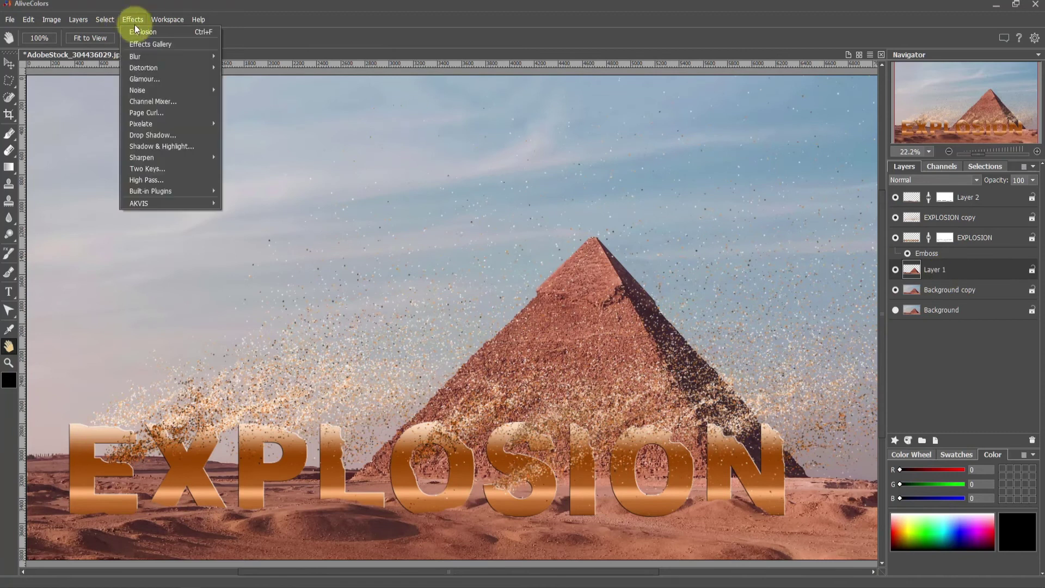
{"action": "left_click", "coordinate": [252, 205]}
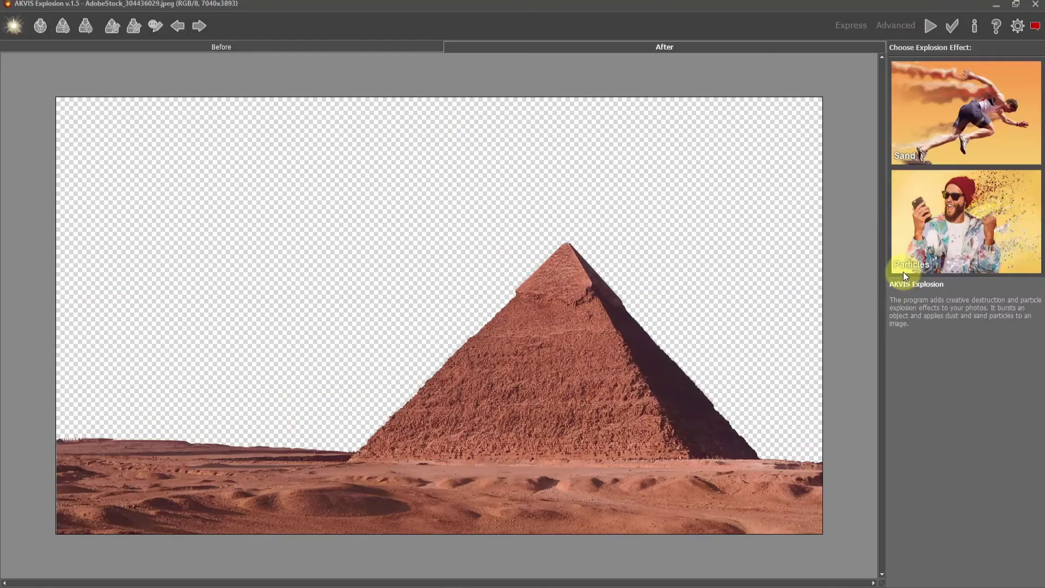
{"action": "left_click", "coordinate": [903, 273]}
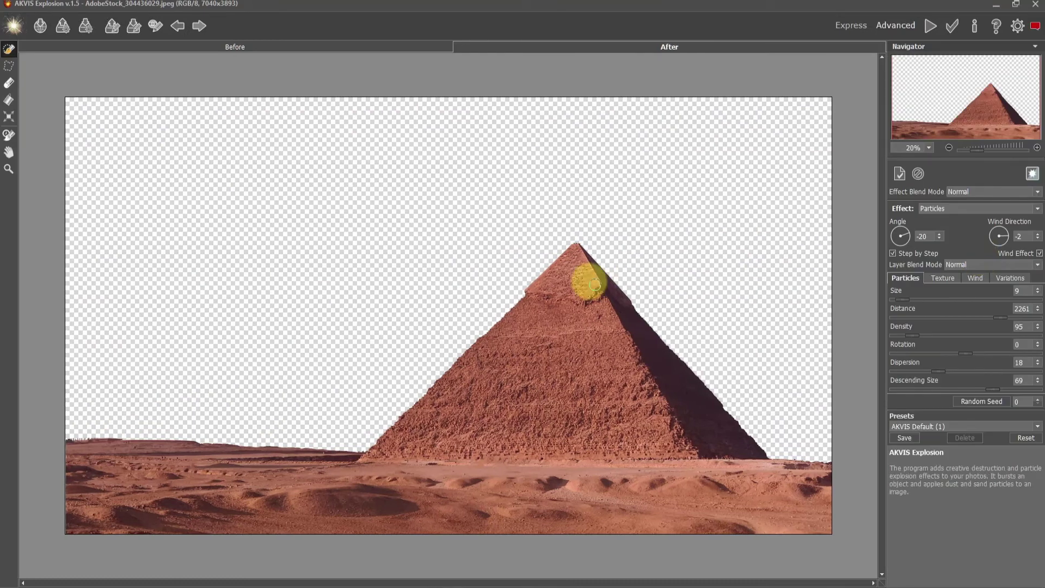
- Brush the Particles effect over the pyramid's peak, from the tip across its front face and down the upper part of the shaded edge
{"action": "scroll", "coordinate": [580, 278], "scroll_direction": "up", "scroll_amount": 1}
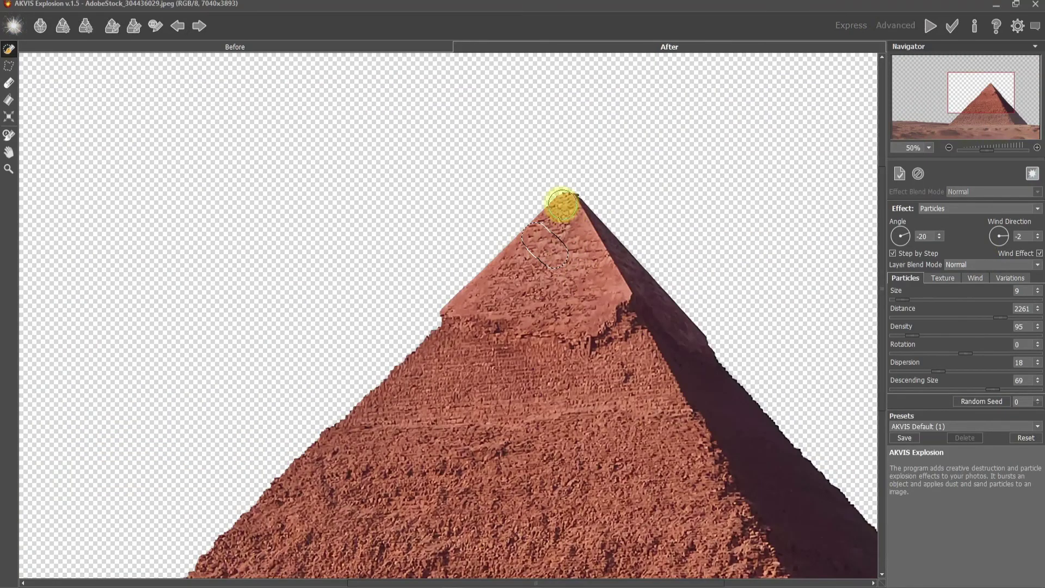
{"action": "left_click_drag", "start_coordinate": [562, 205], "coordinate": [568, 206]}
{"action": "left_click_drag", "start_coordinate": [616, 275], "coordinate": [687, 319]}
{"action": "left_click_drag", "start_coordinate": [626, 244], "coordinate": [630, 245]}
{"action": "left_click", "coordinate": [583, 285]}
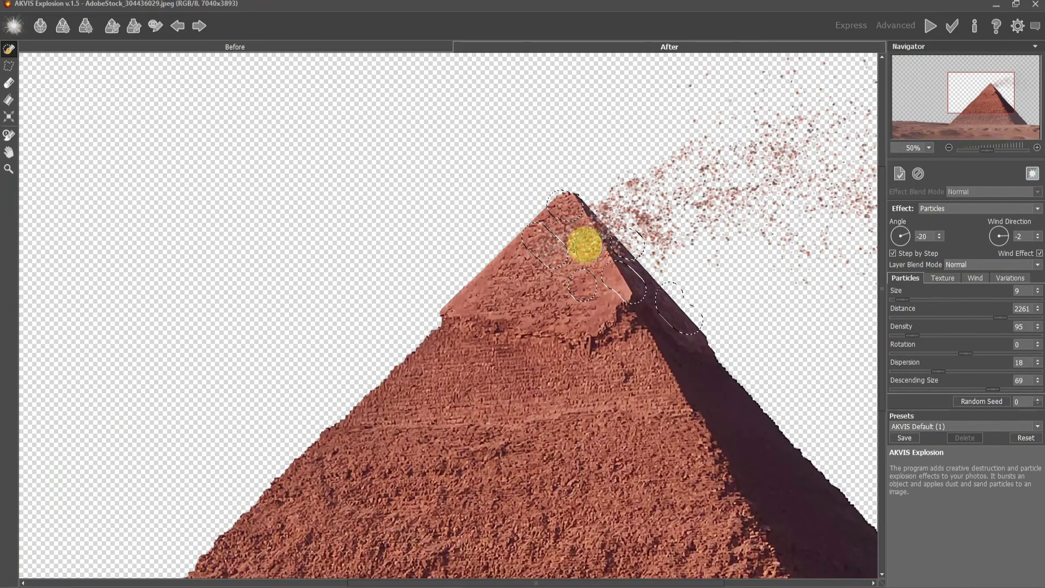
{"action": "left_click", "coordinate": [703, 352]}
{"action": "left_click", "coordinate": [626, 323]}
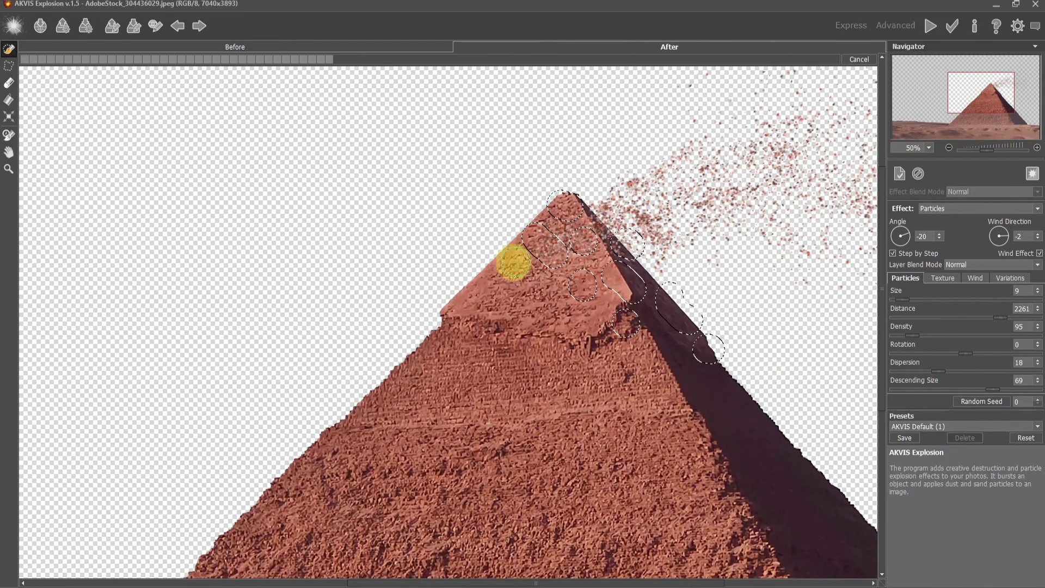
{"action": "left_click", "coordinate": [514, 262]}
{"action": "left_click", "coordinate": [542, 284]}
{"action": "left_click", "coordinate": [573, 314]}
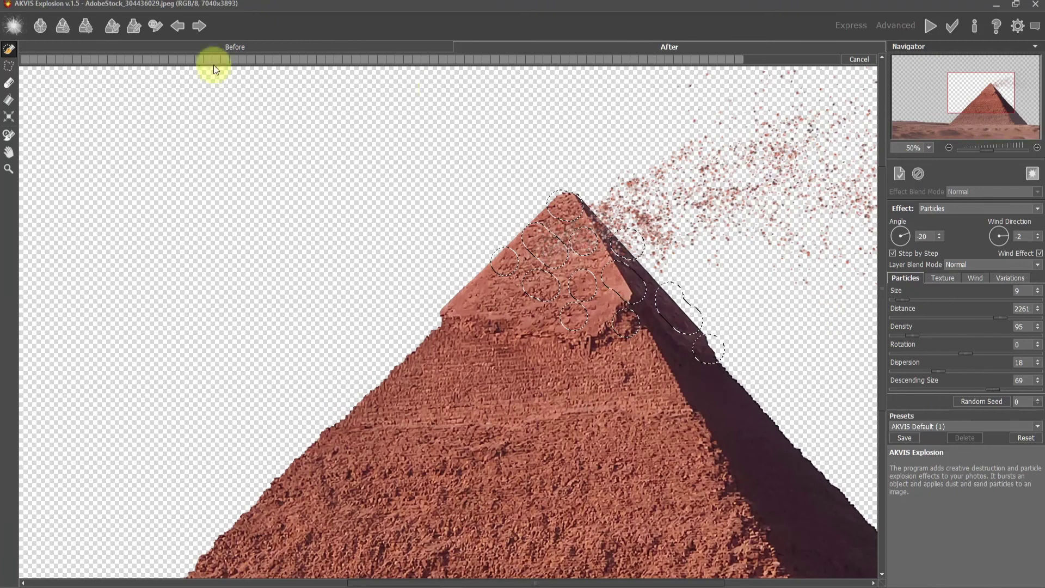
- Hide the original image so only the pyramid particles are output, and apply the effect to Layer 1
{"action": "double_click", "coordinate": [14, 151]}
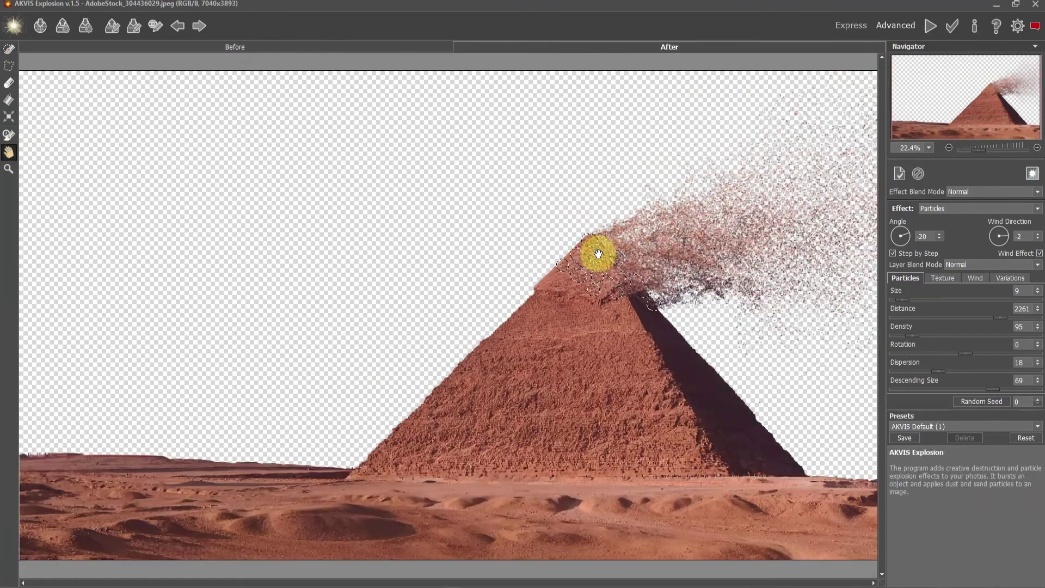
{"action": "left_click", "coordinate": [1032, 174]}
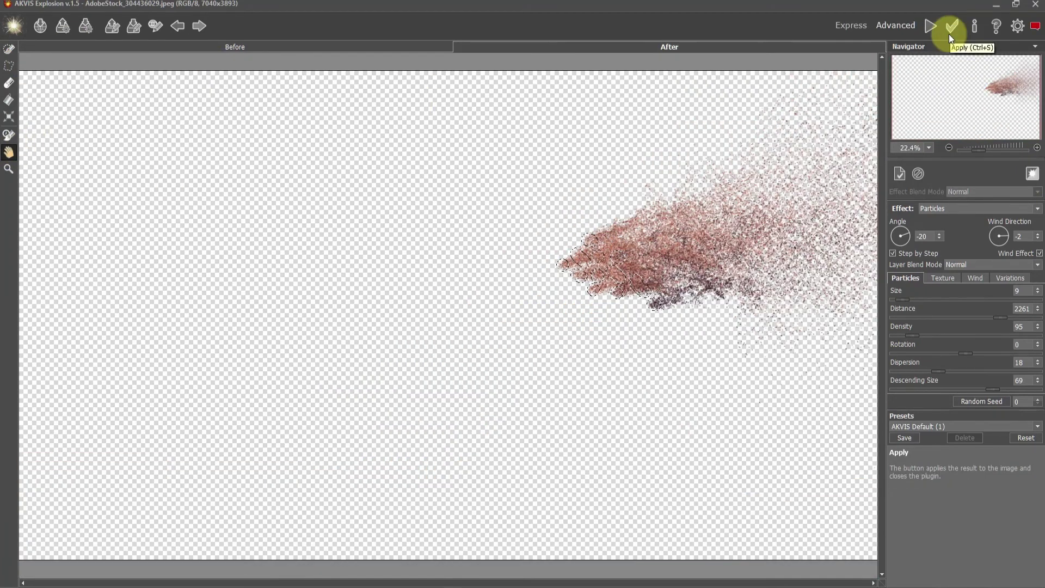
{"action": "left_click", "coordinate": [951, 26]}
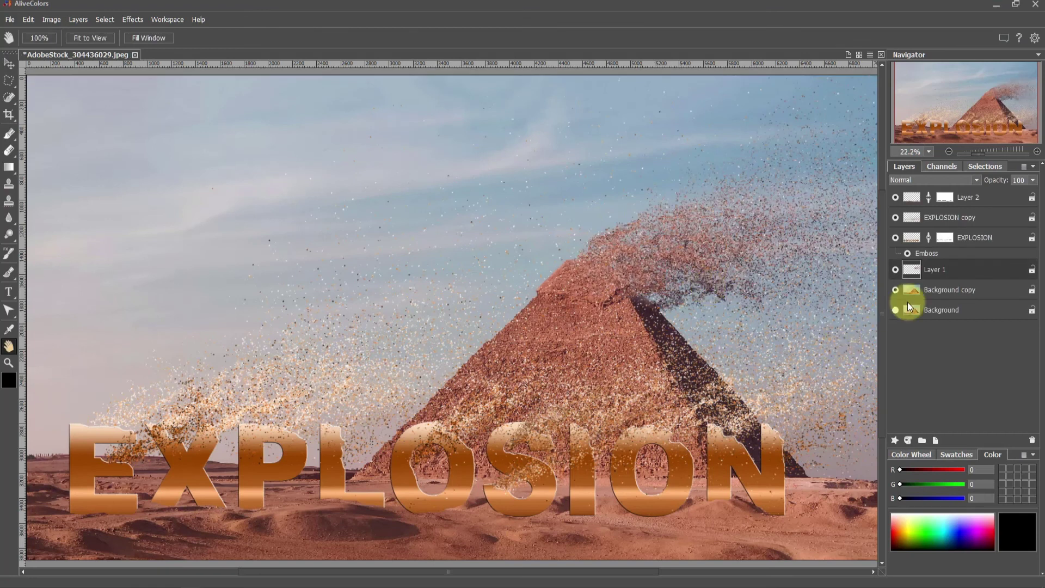